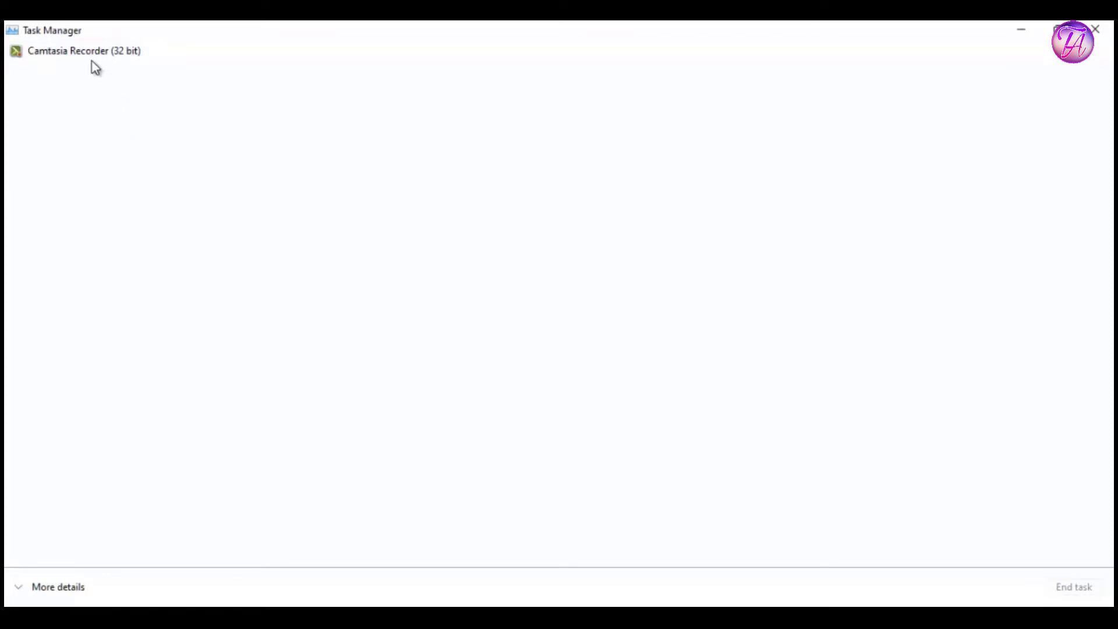
- End the Camtasia Recorder (32 bit) task in Task Manager
right_click(89, 56)
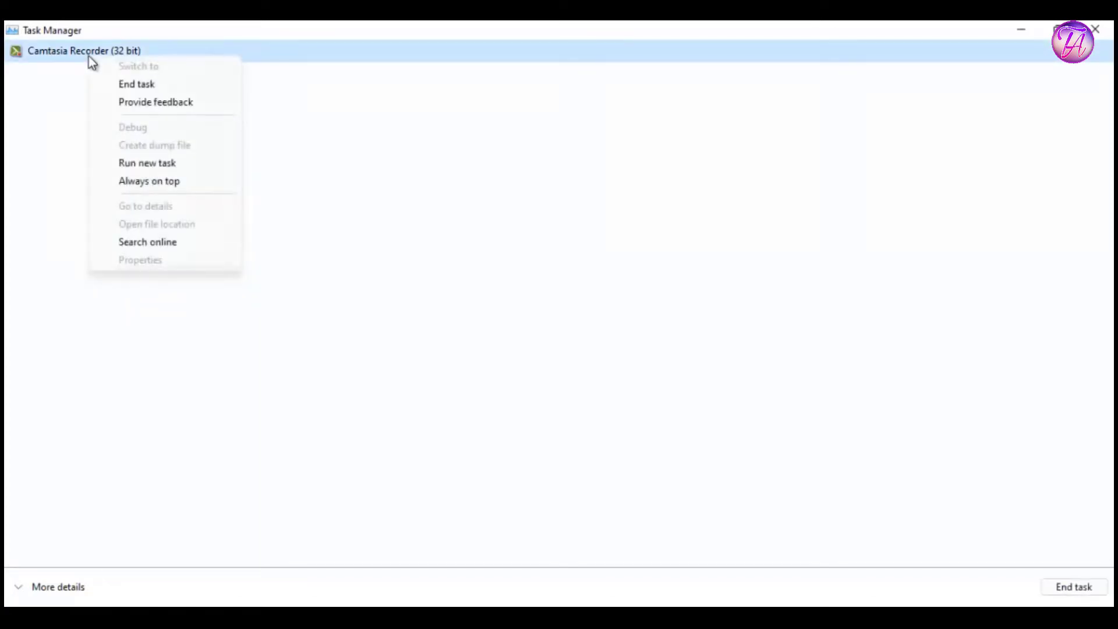
left_click(122, 85)
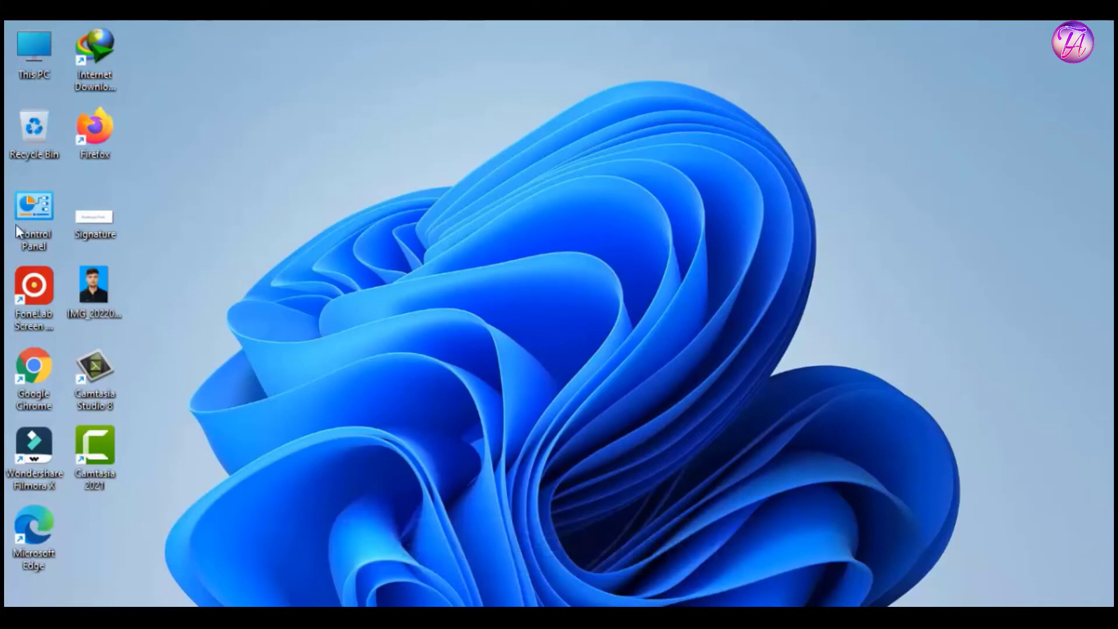
- Open the Performance Options from the advanced system settings, reached through System in Control Panel
double_click(30, 216)
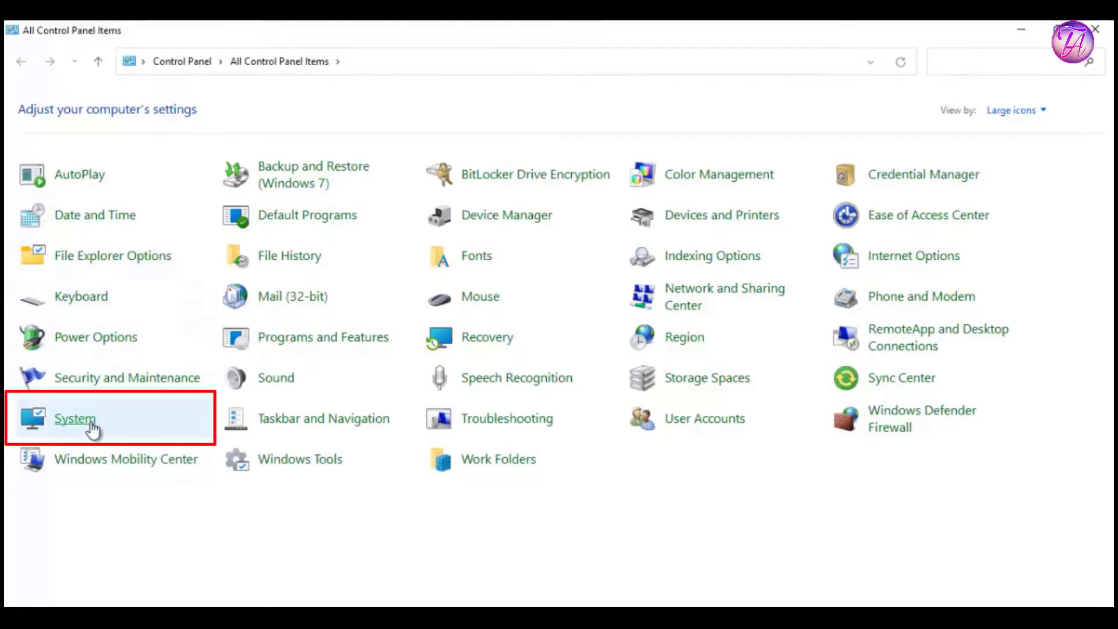
left_click(74, 418)
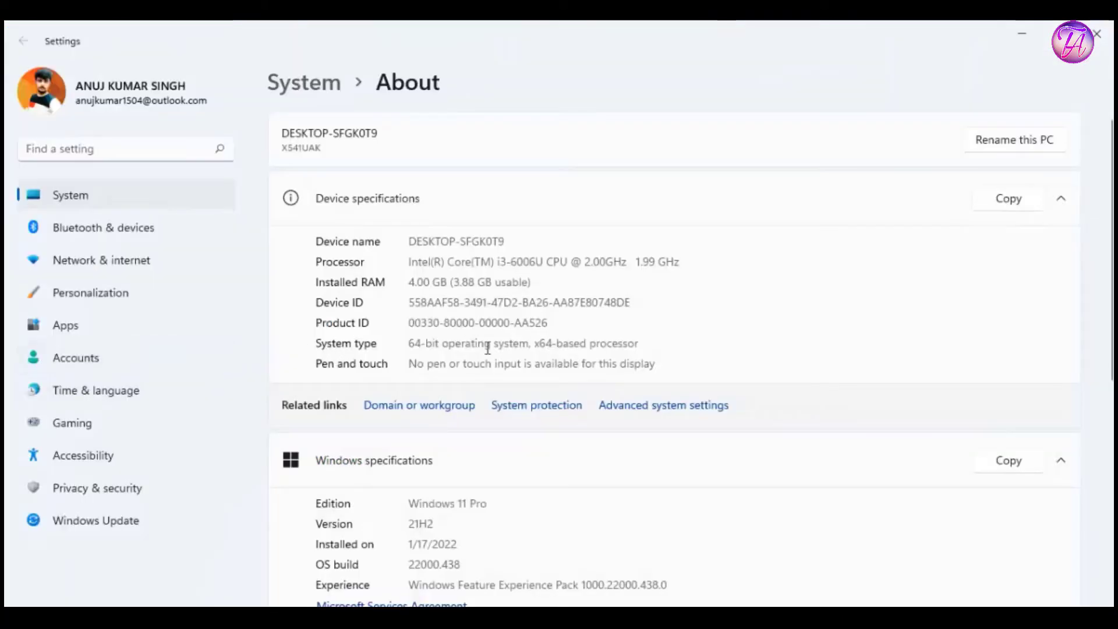
left_click(673, 415)
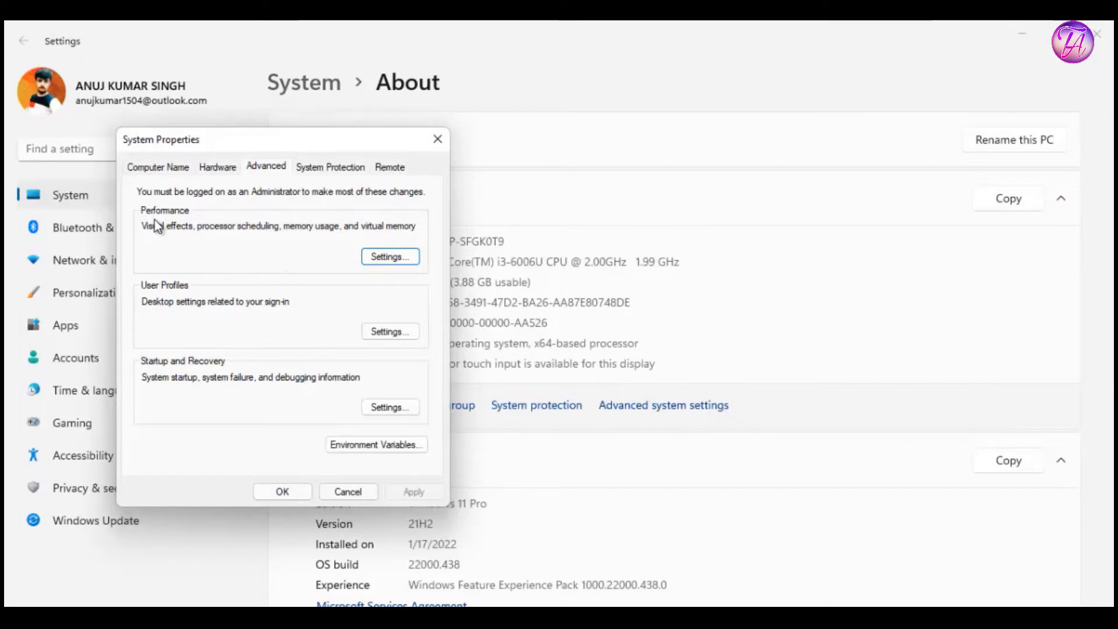
left_click(389, 258)
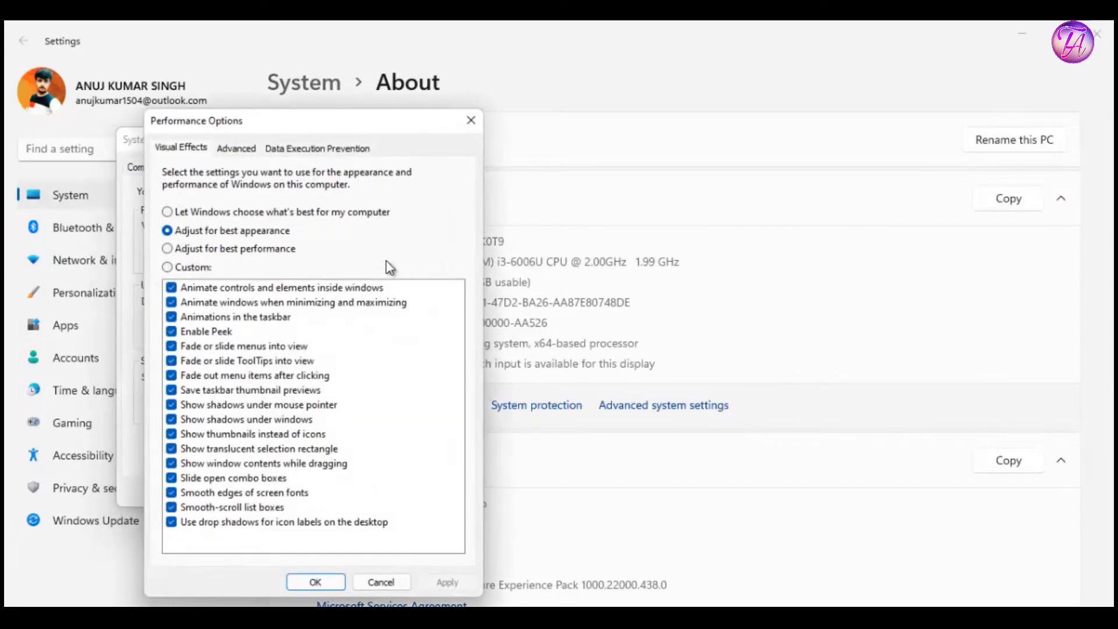
- Set the visual effects to "Adjust for best appearance", apply the setting, and close the dialogs and the Settings window
left_click(279, 212)
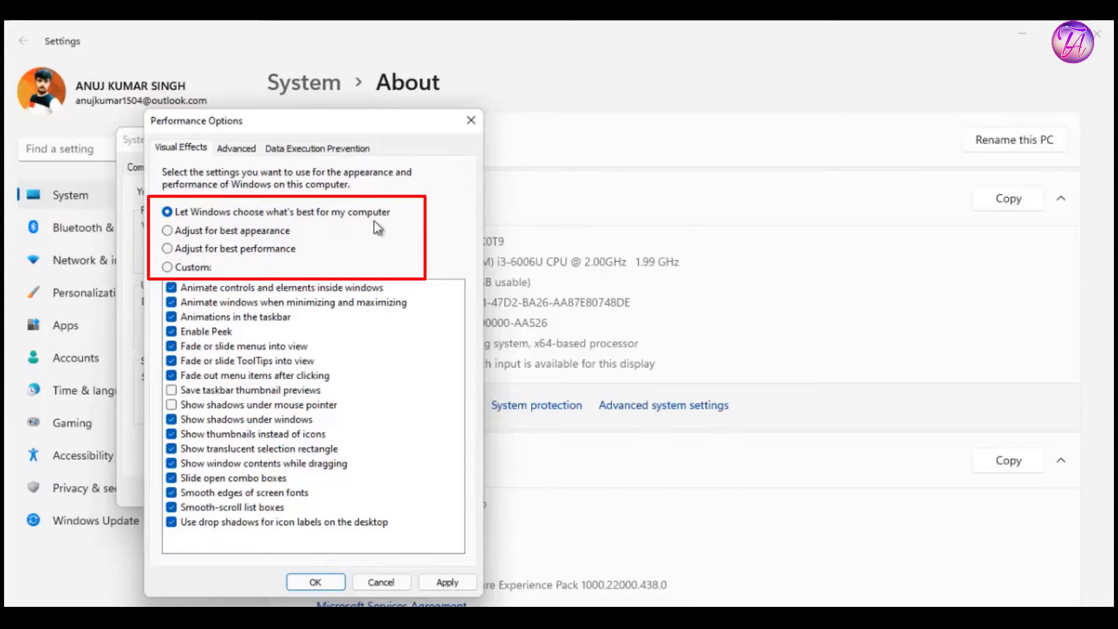
left_click(167, 231)
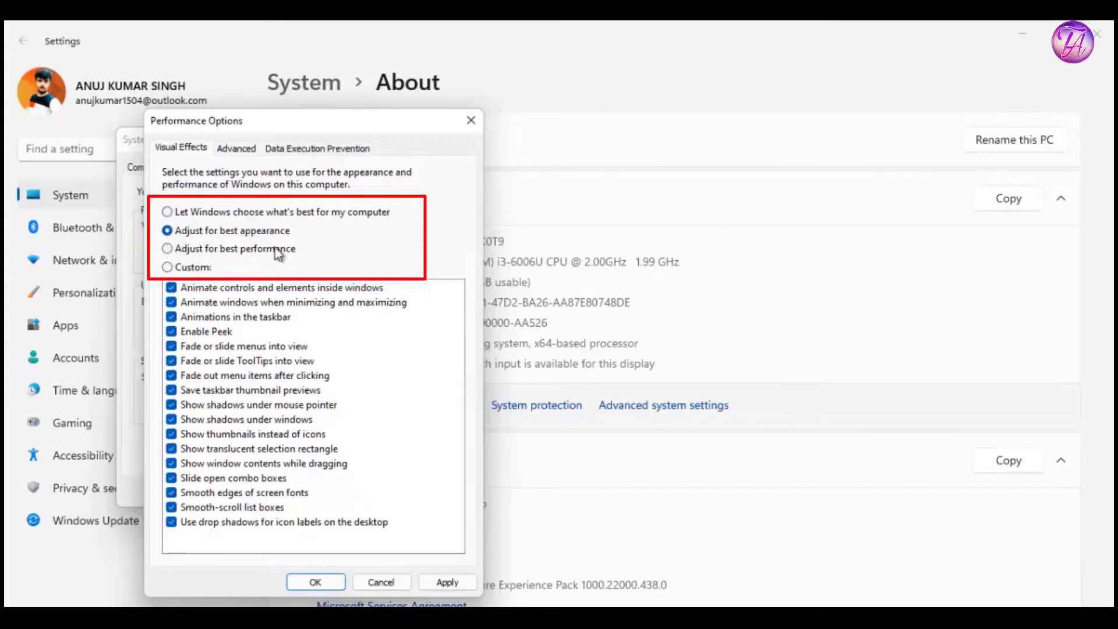
left_click(447, 581)
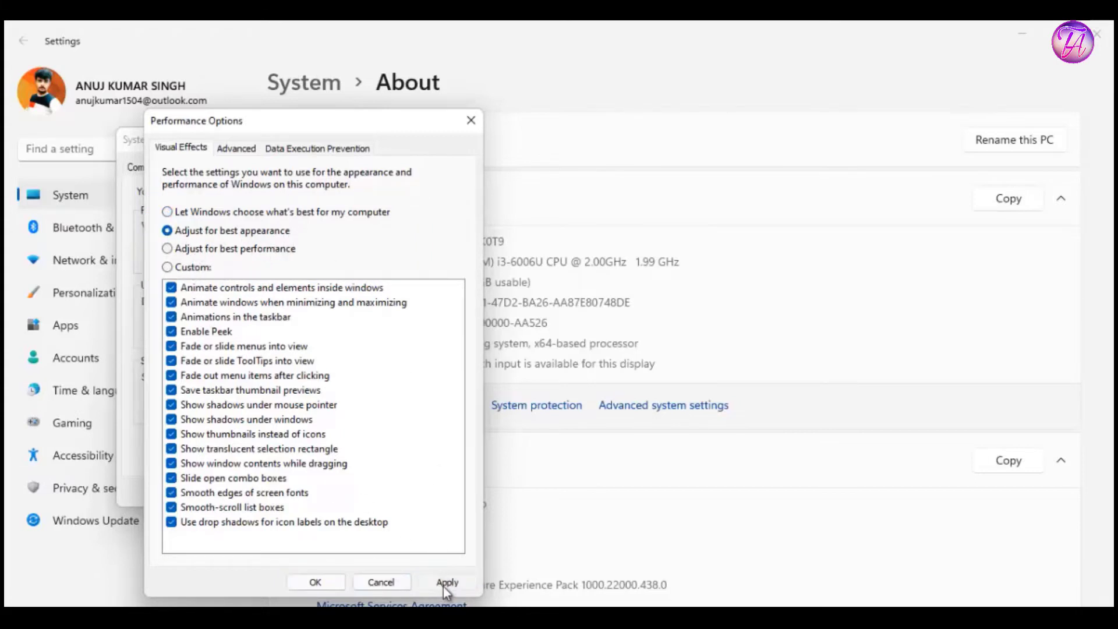
left_click(315, 582)
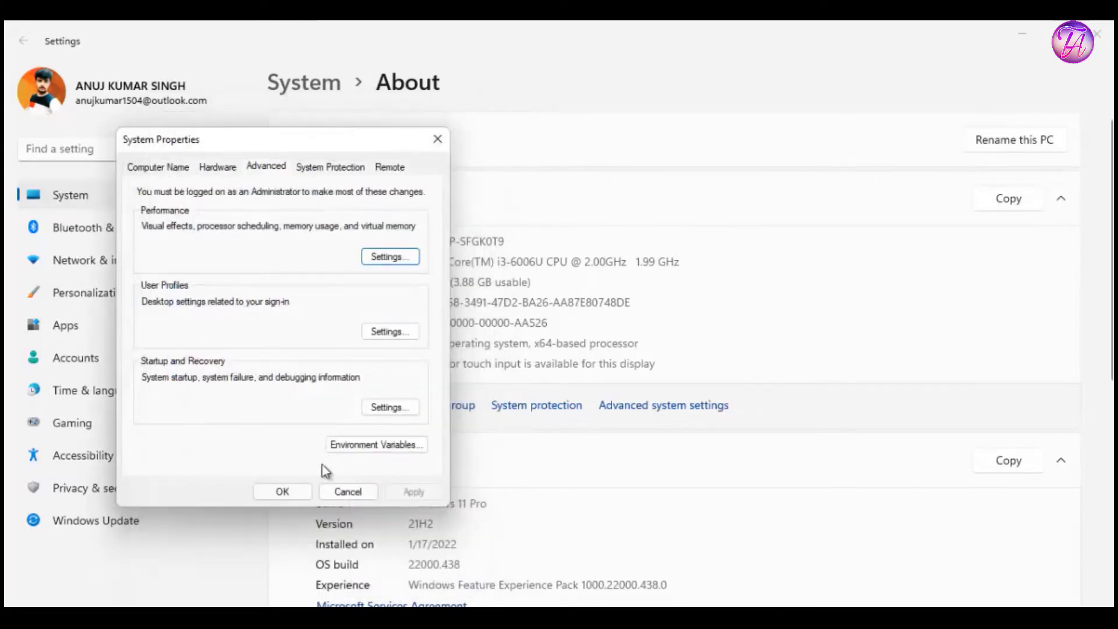
left_click(290, 499)
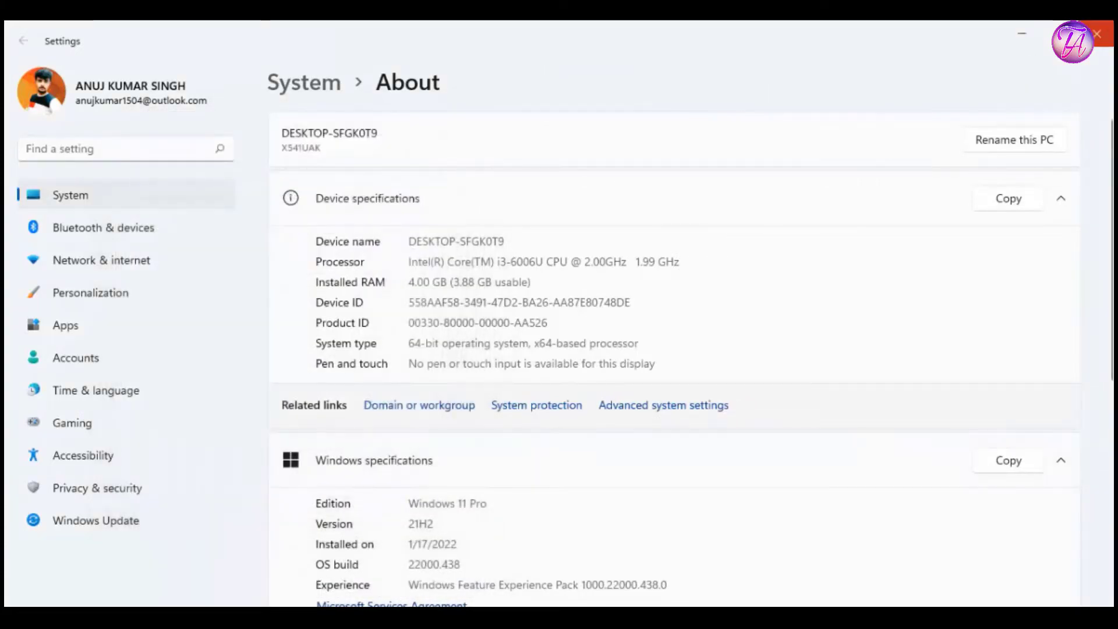
left_click(1109, 36)
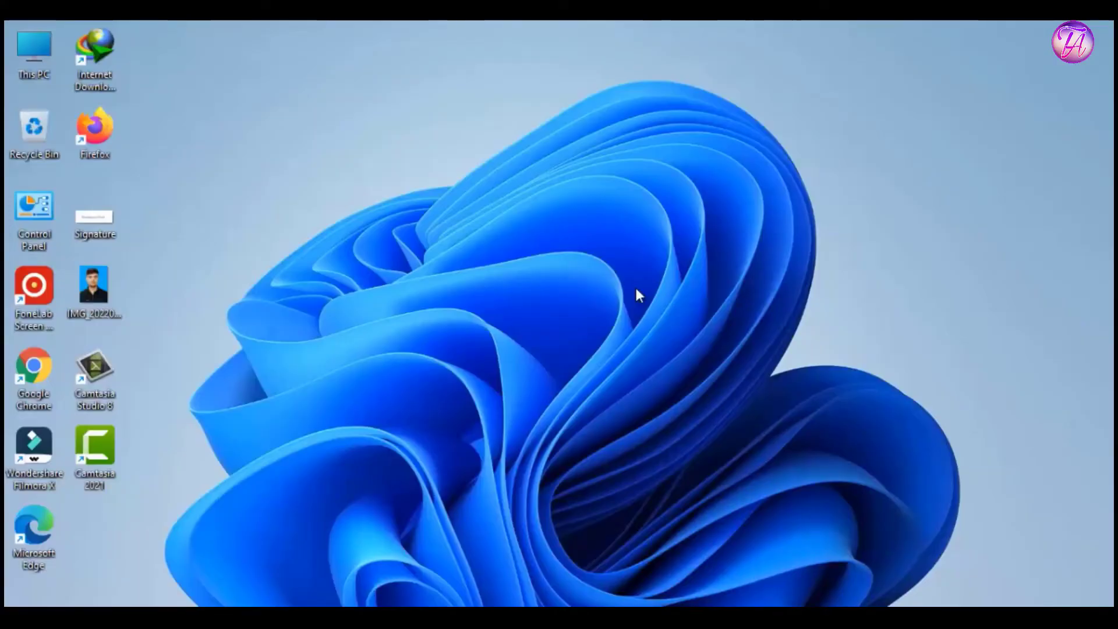
- Find and open Optimize Drives, optimize the C: drive, and close the window
key("super+s")
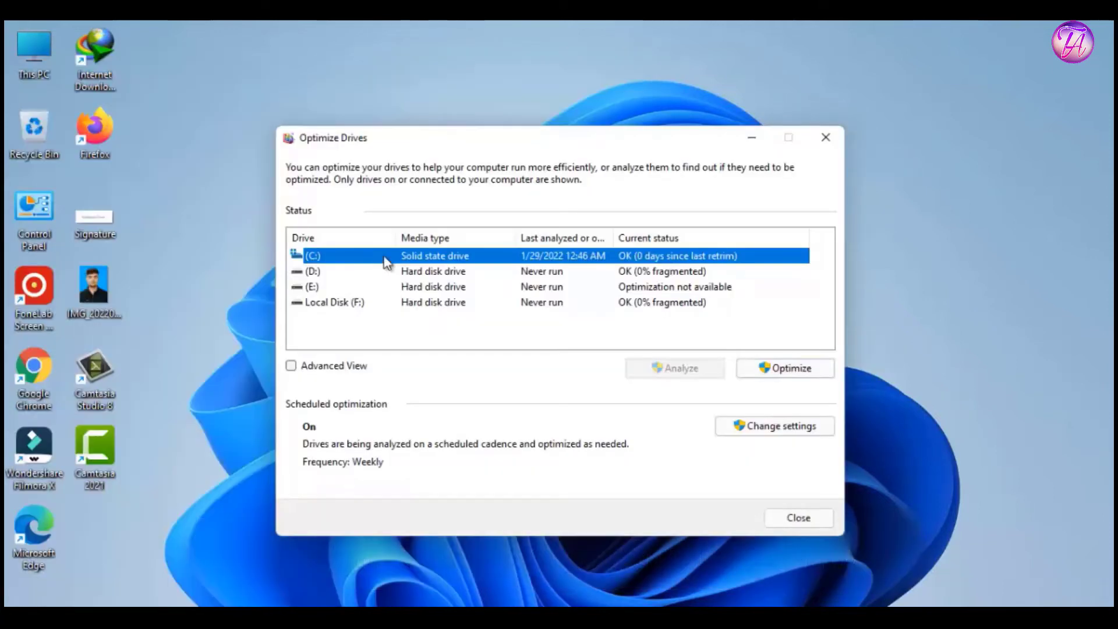
left_click(785, 370)
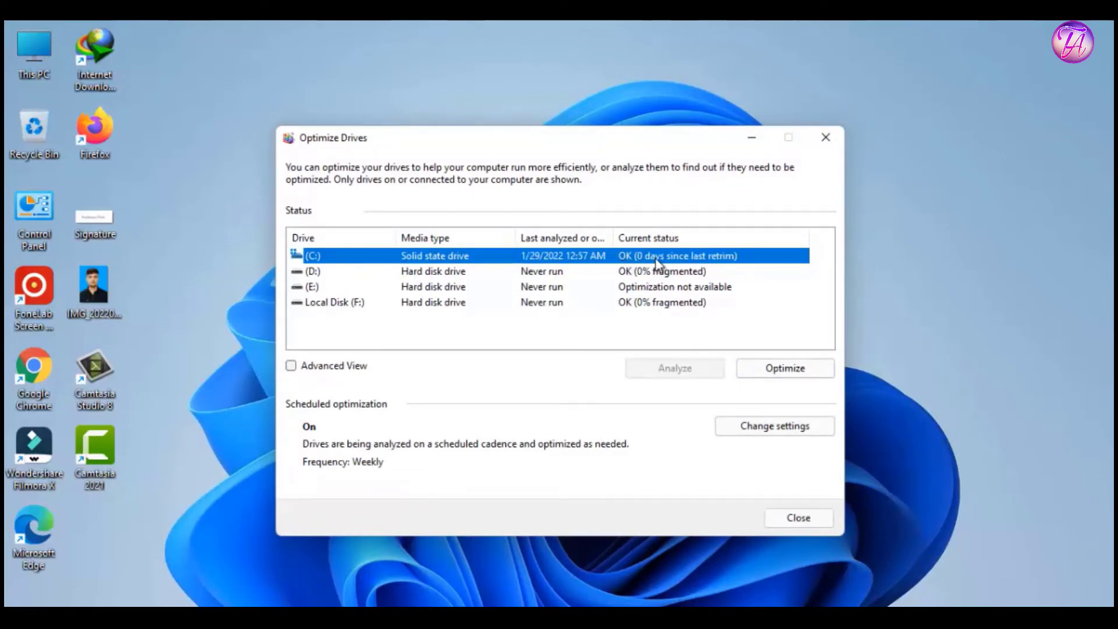
left_click(806, 522)
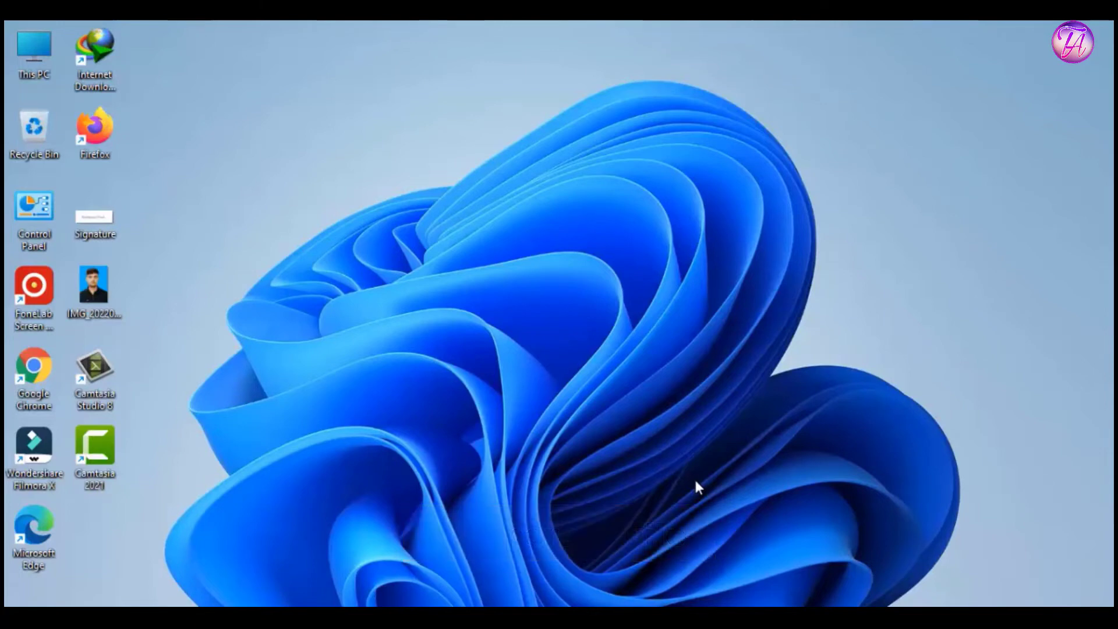
- Open the user's temporary files folder by running %temp% from the Run dialog
key("super+r")
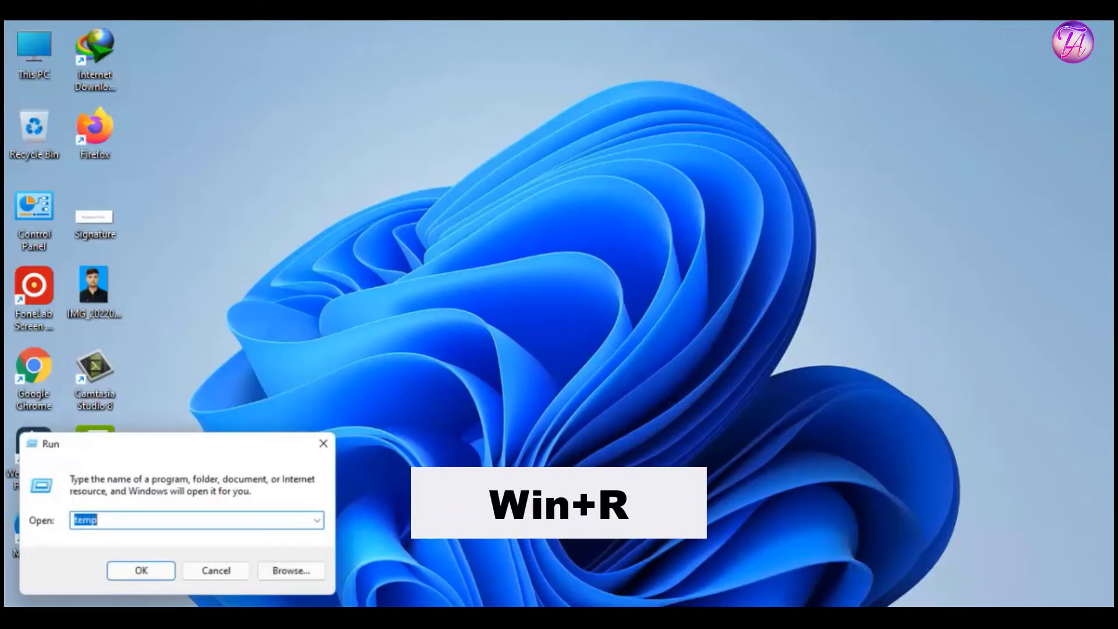
key("BackSpace")
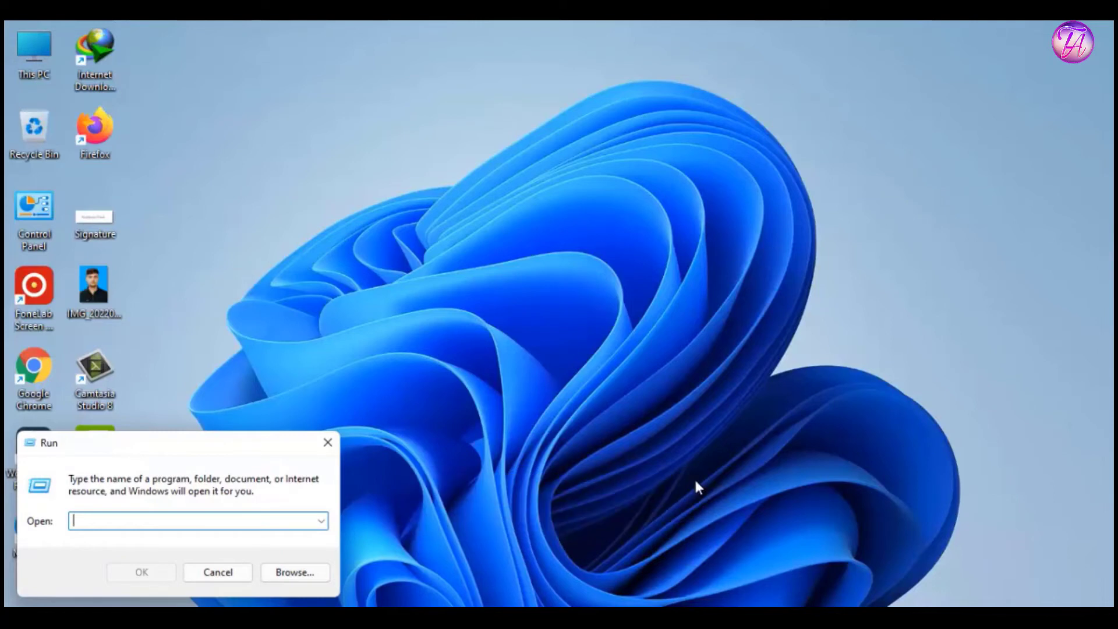
type("%te")
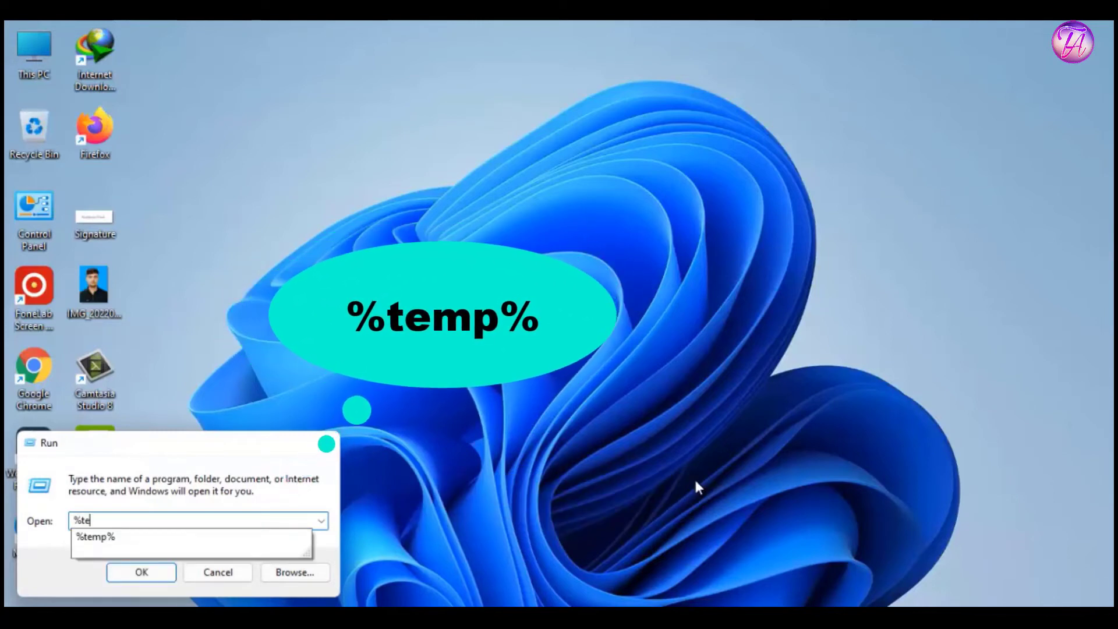
type("mp")
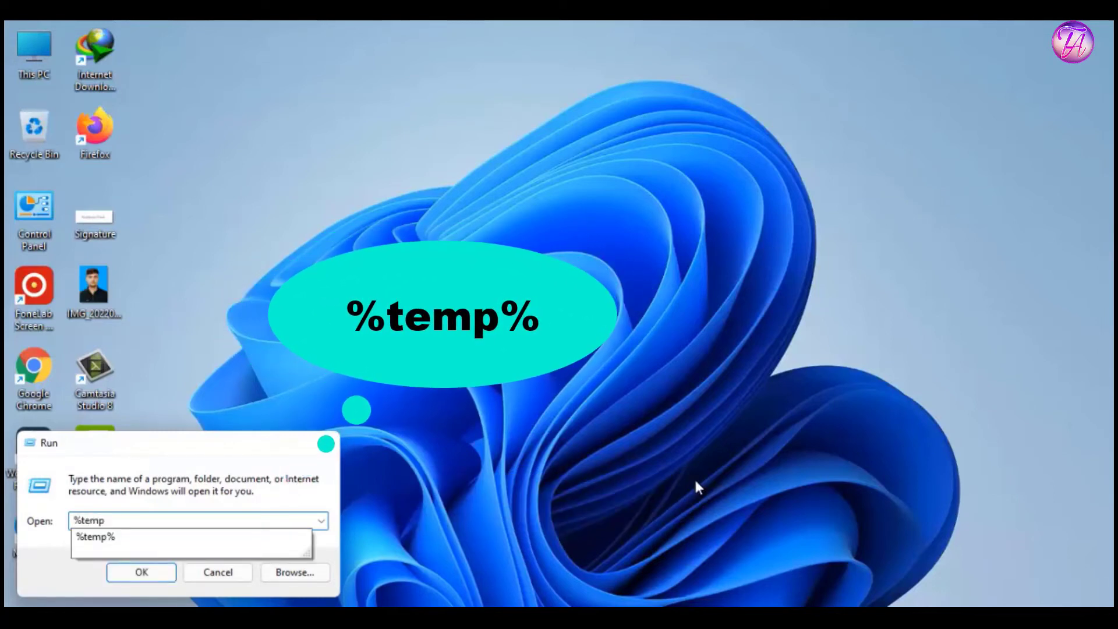
type("%")
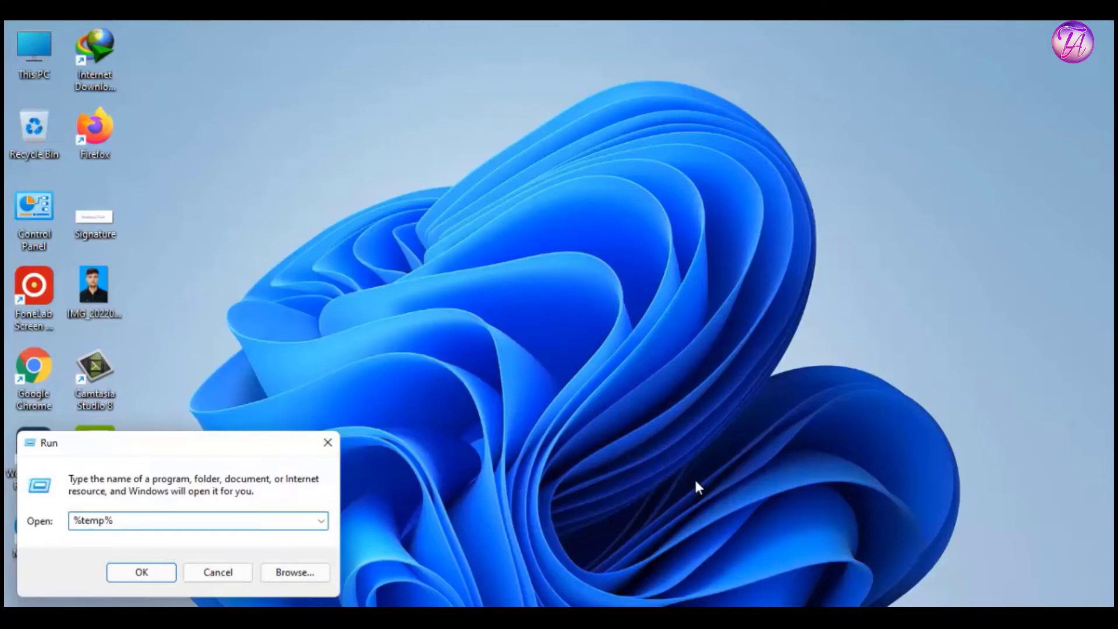
key("Return")
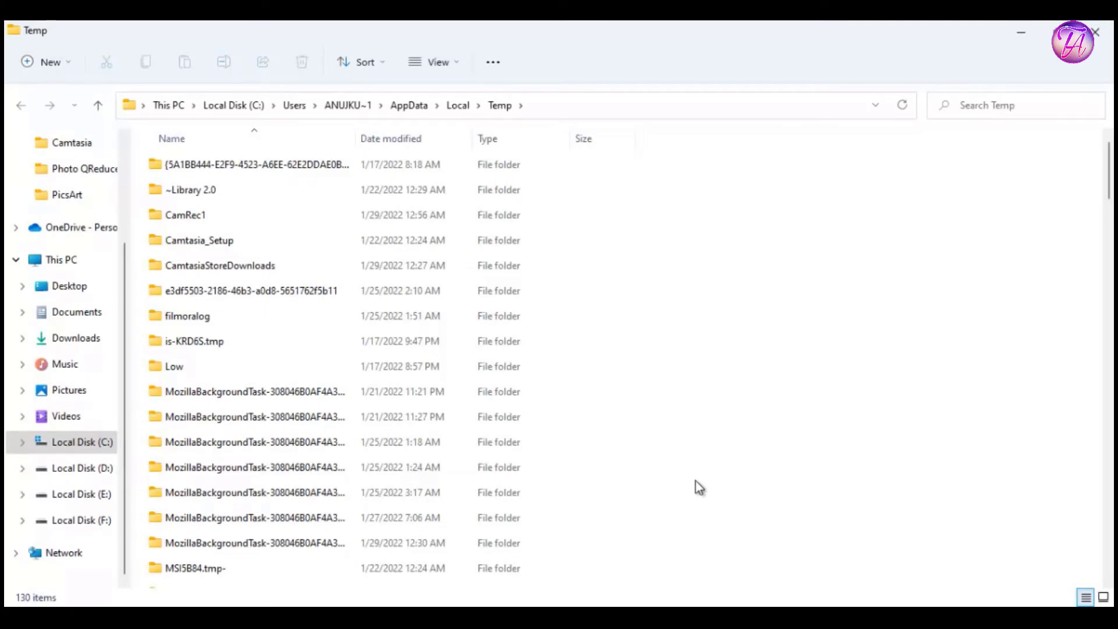
- Select all files and folders in the user's Temp folder and delete them
scroll(478, 333, "down", 8)
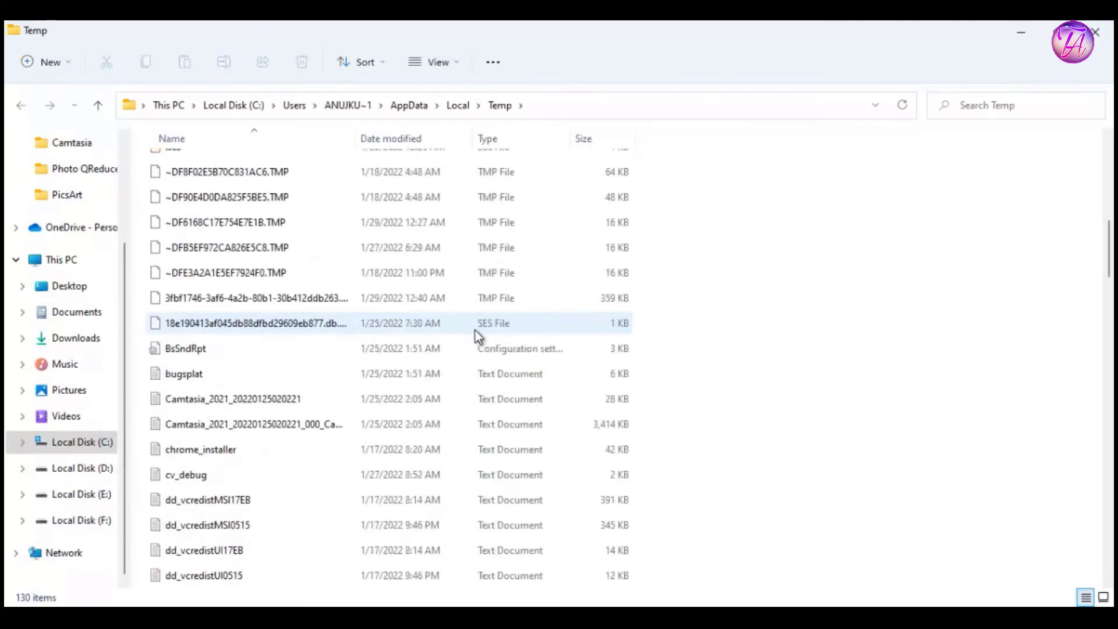
scroll(473, 338, "up", 8)
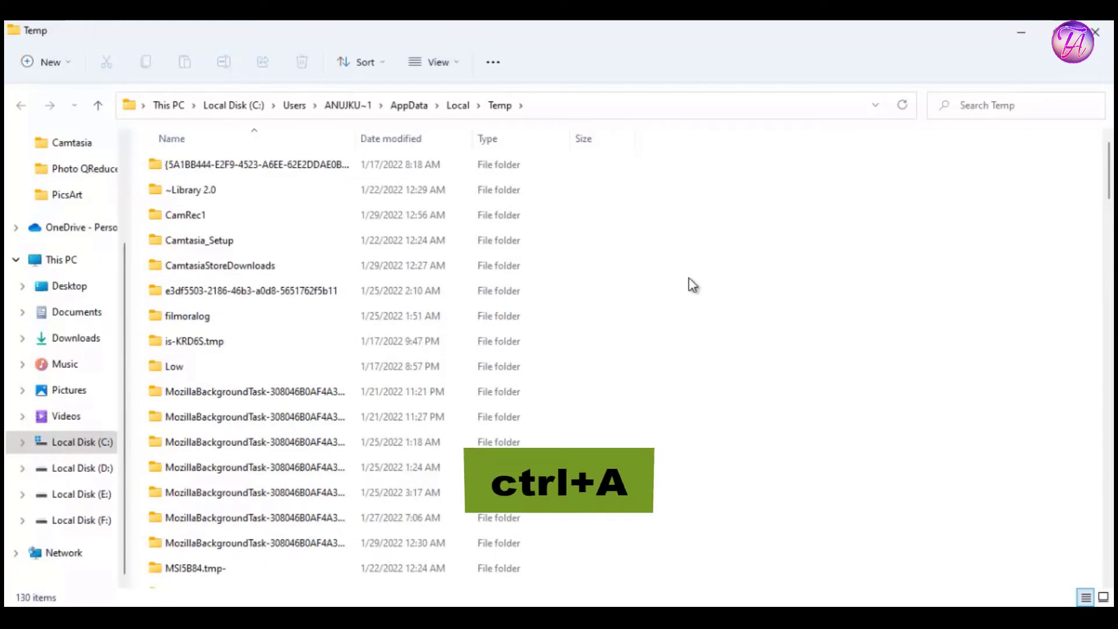
key("ctrl+a")
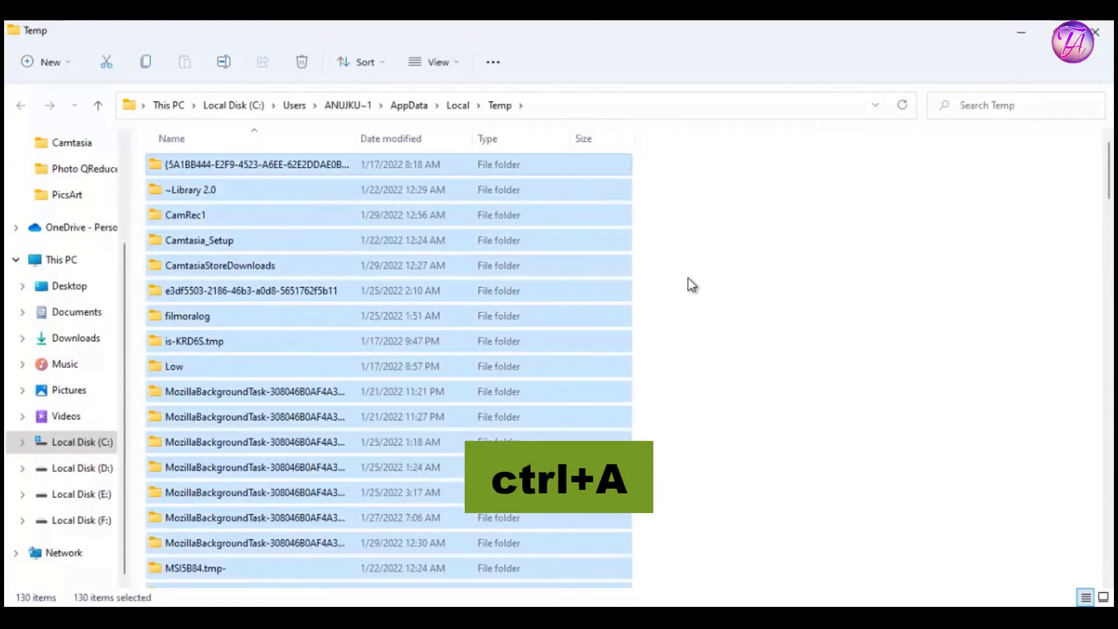
right_click(372, 260)
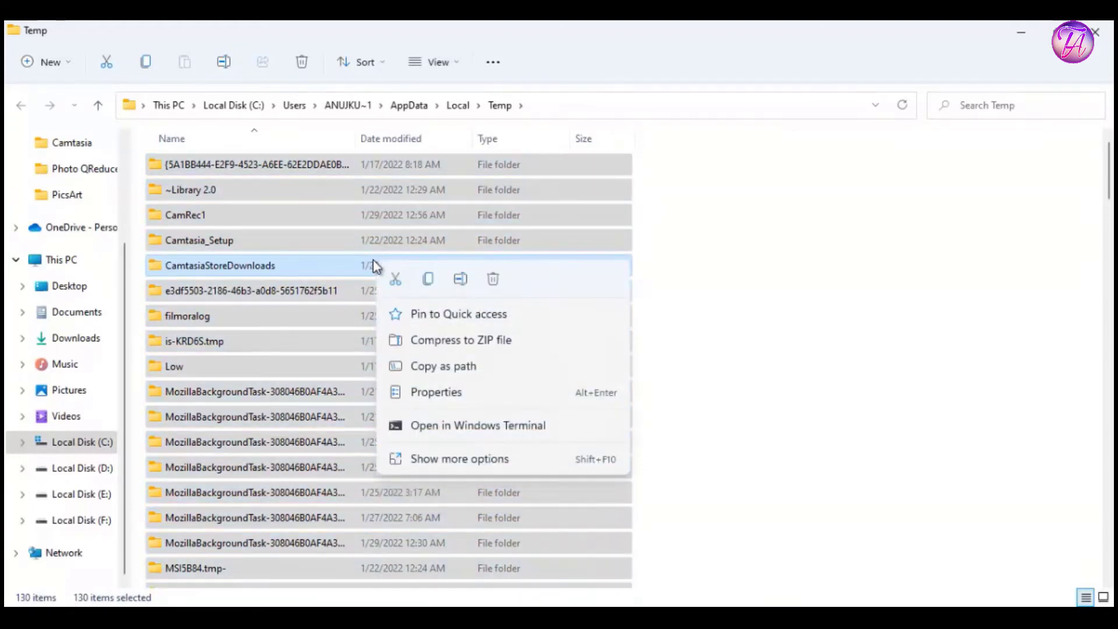
left_click(457, 456)
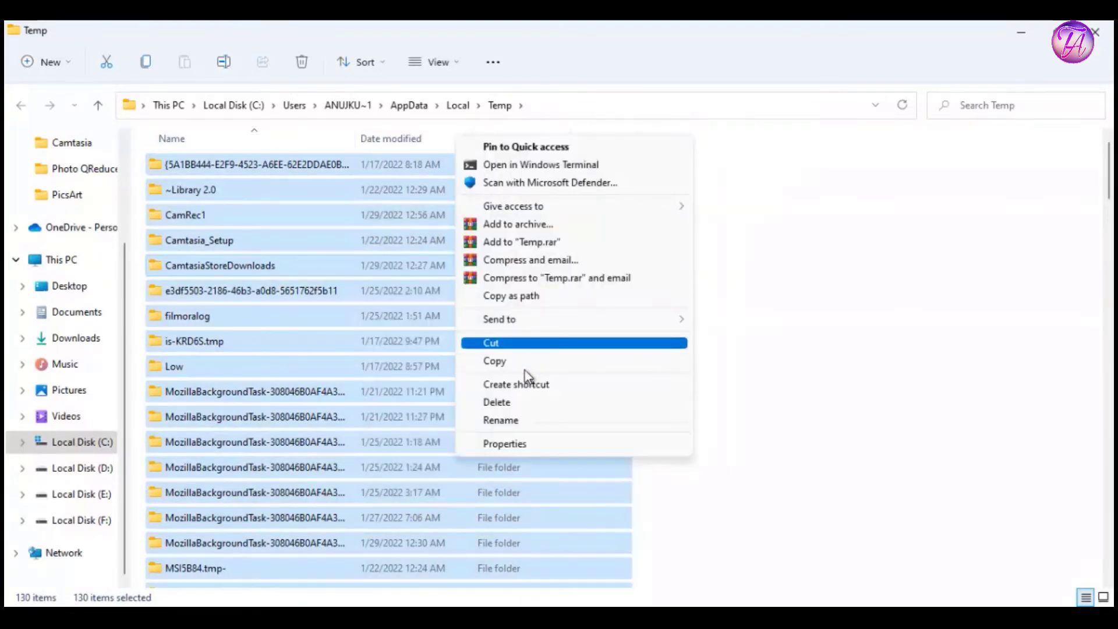
left_click(515, 407)
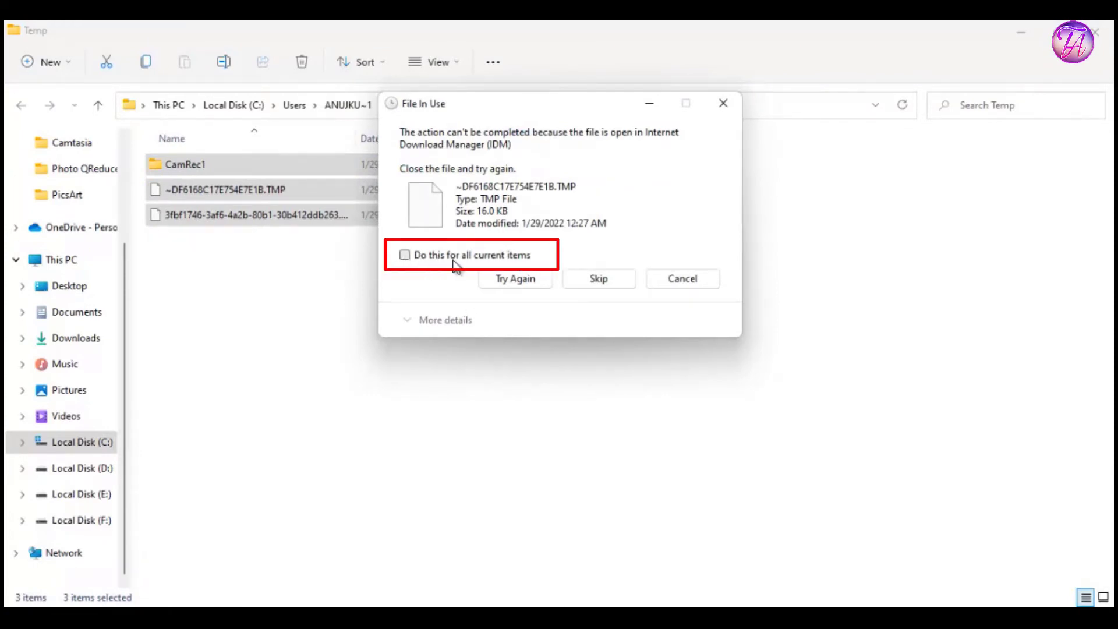
- Skip the in-use files for all current items, skip the in-use CamRec1 folder, and close the Temp window
left_click(405, 256)
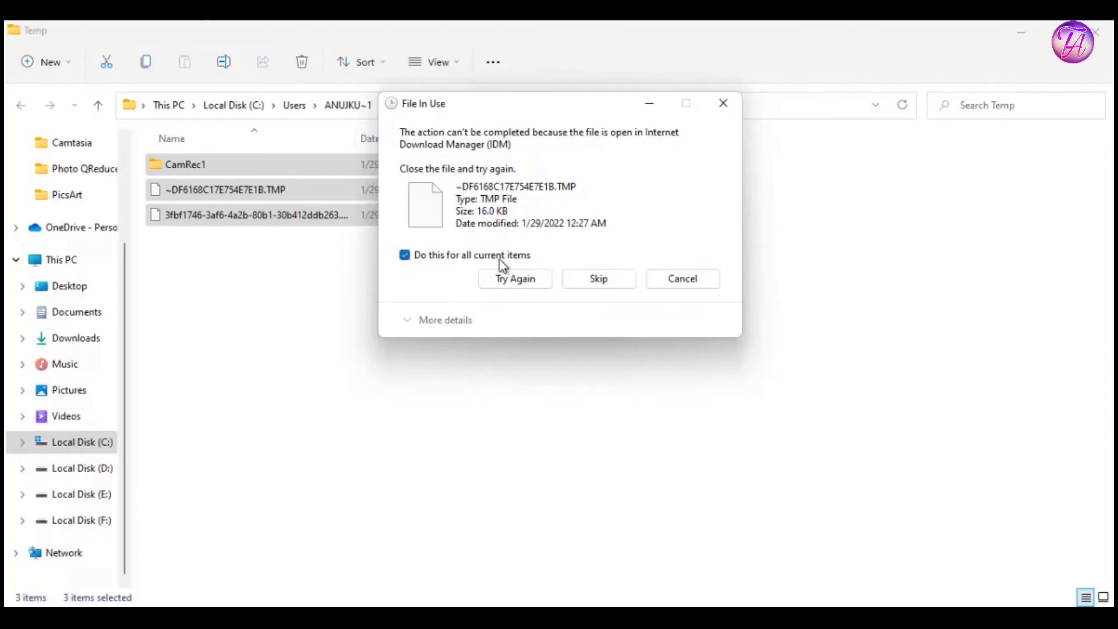
left_click(598, 279)
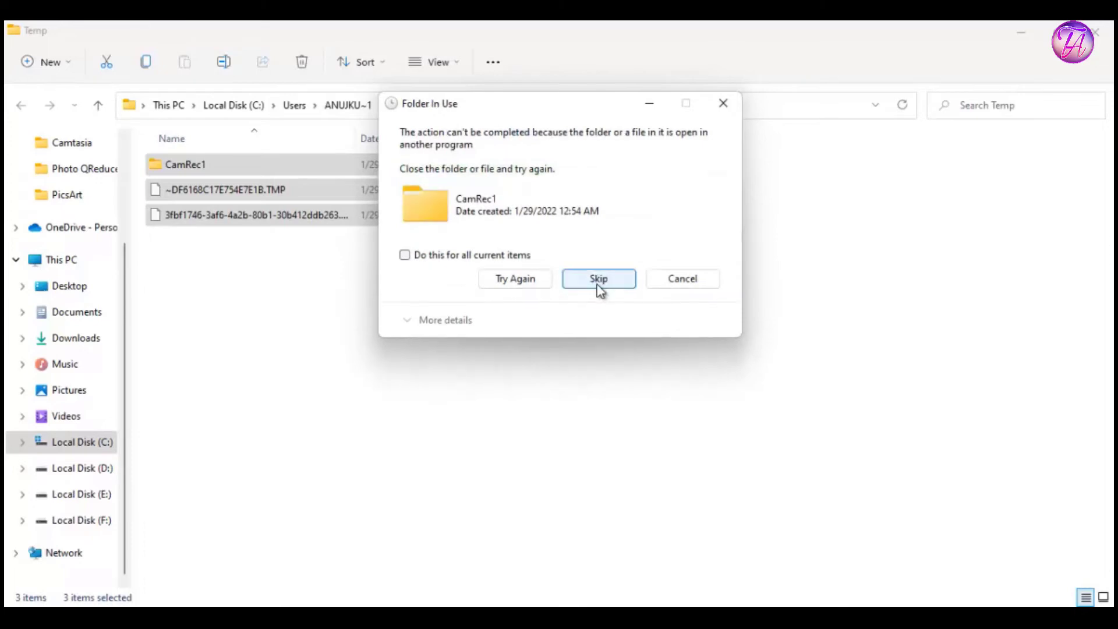
left_click(599, 280)
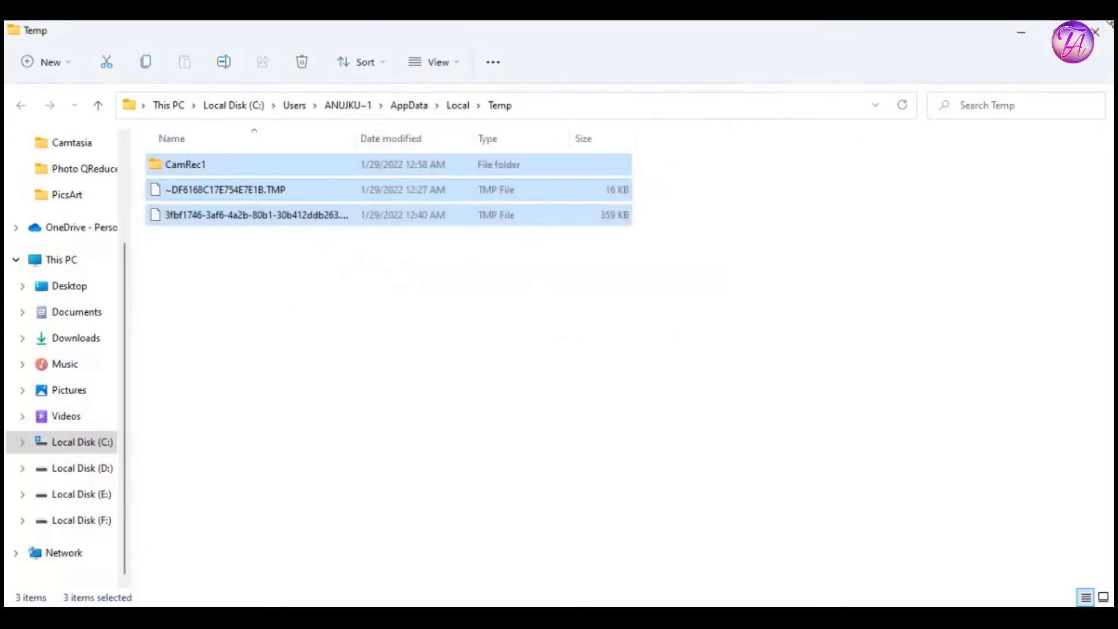
left_click(1096, 37)
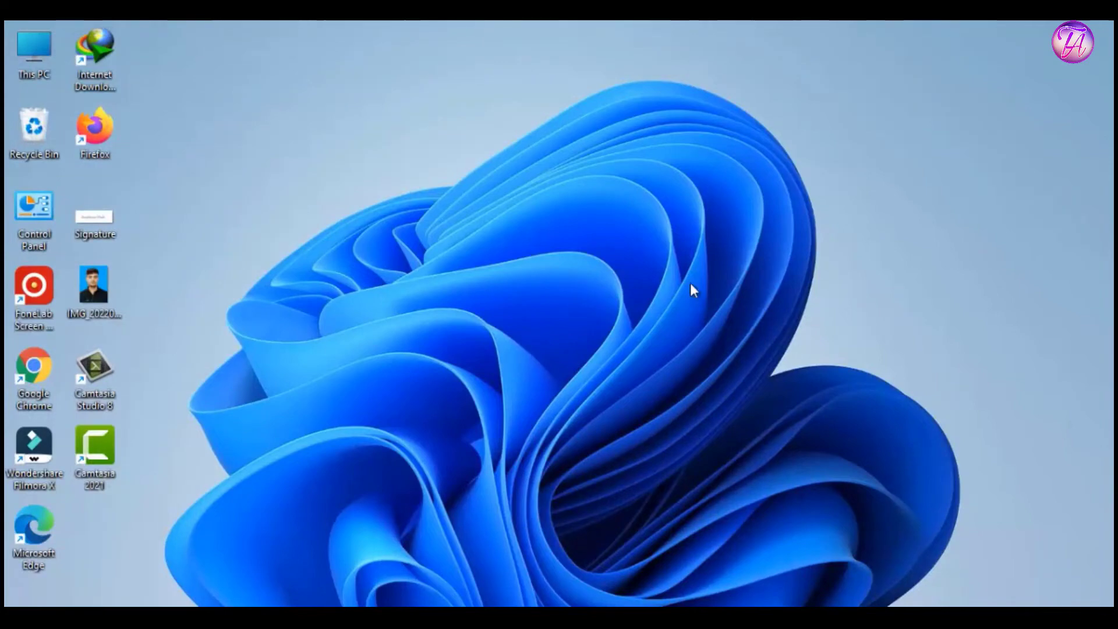
- Open the Windows Temp folder by running temp from the Run dialog
key("super+r")
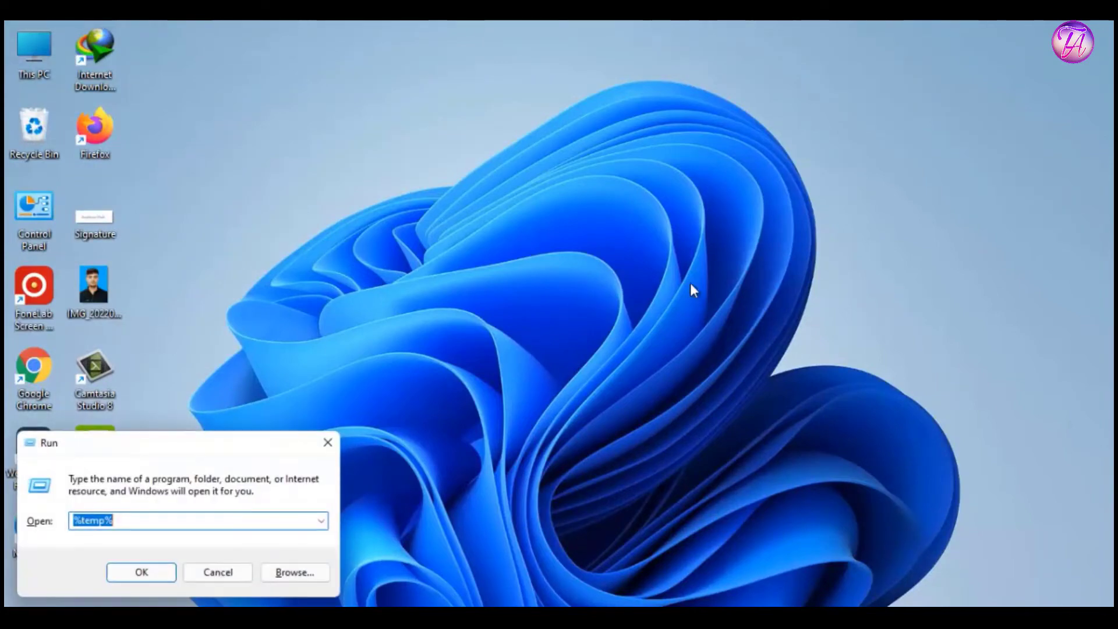
key("BackSpace")
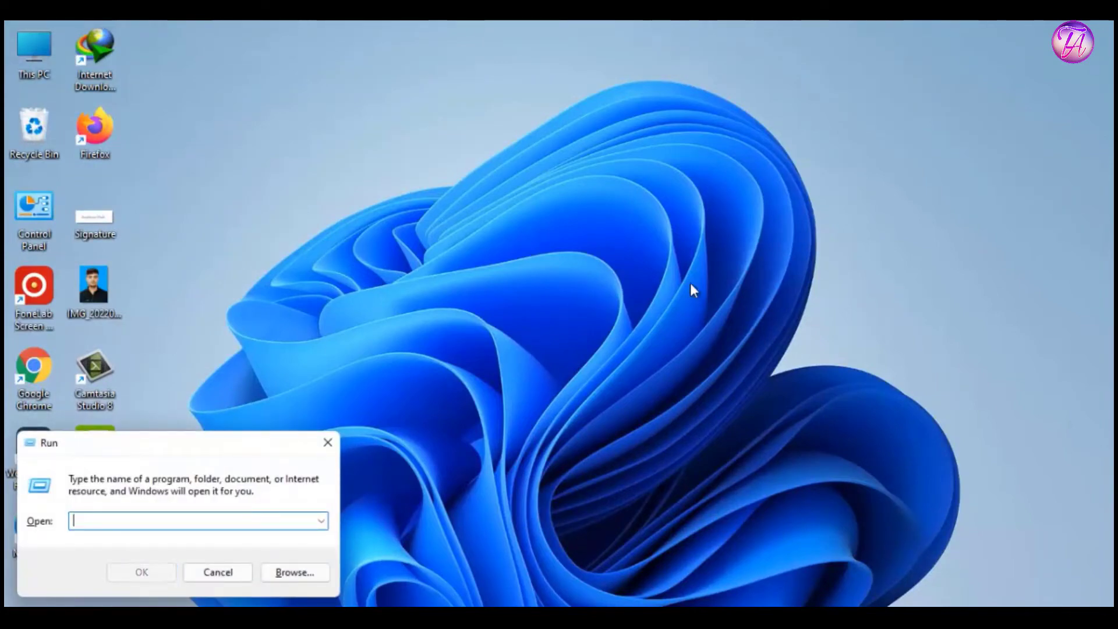
type("te")
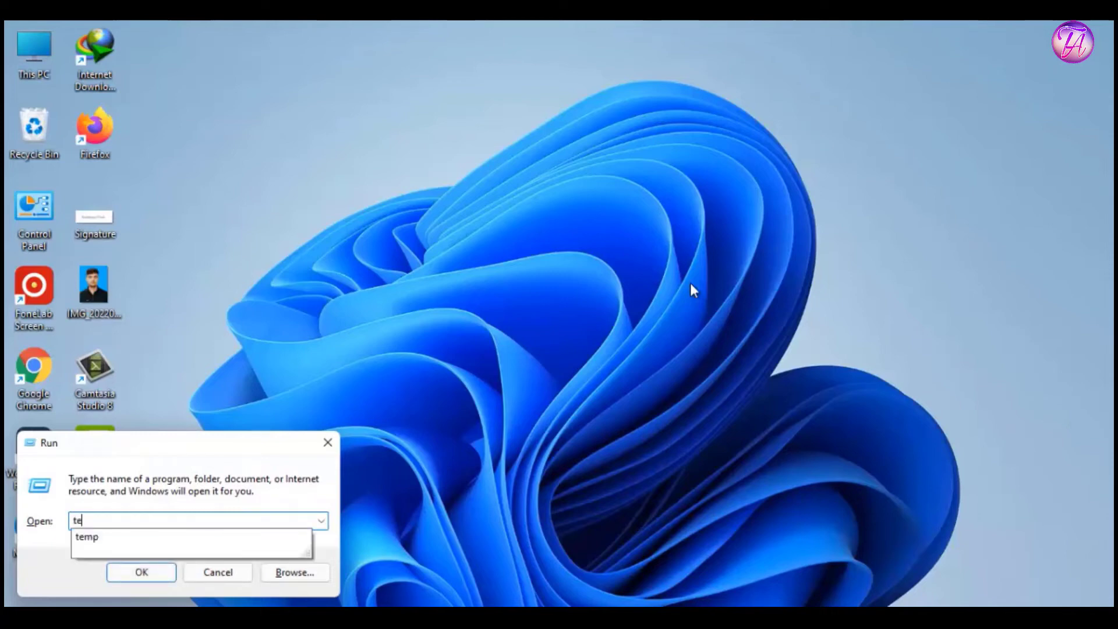
type("mp")
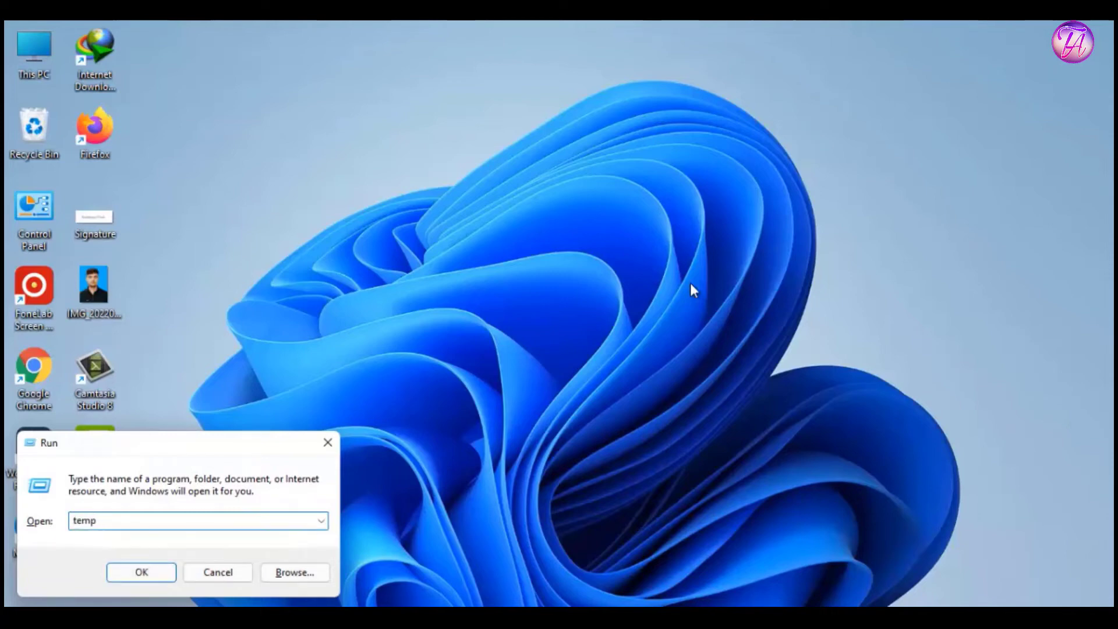
key("Return")
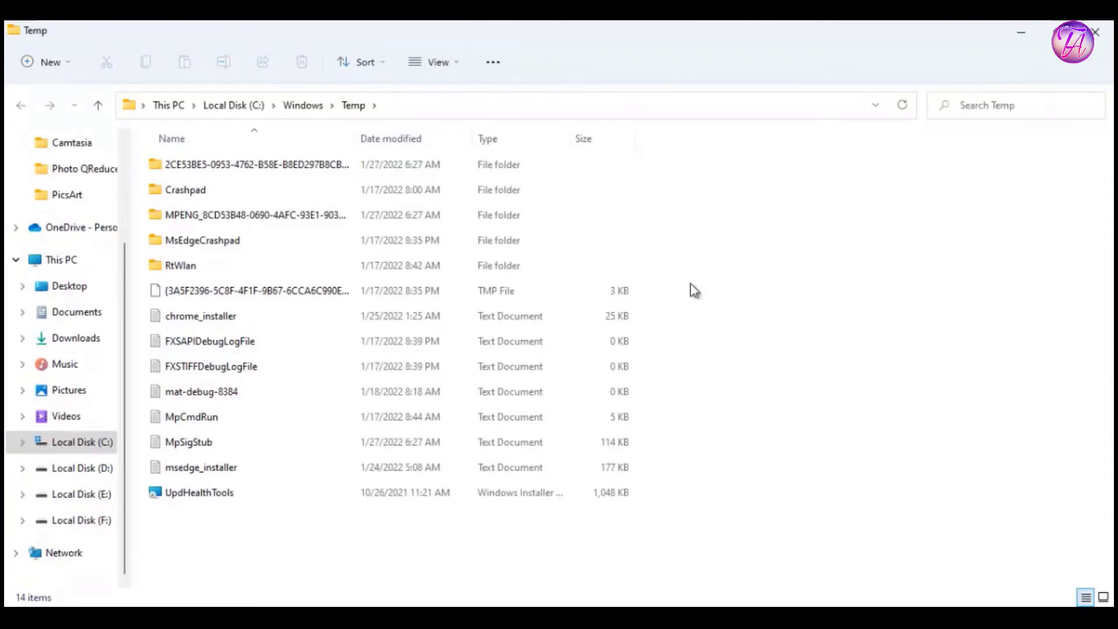
- Select and delete all files and folders in the Windows Temp folder, and close its window
key("ctrl+a")
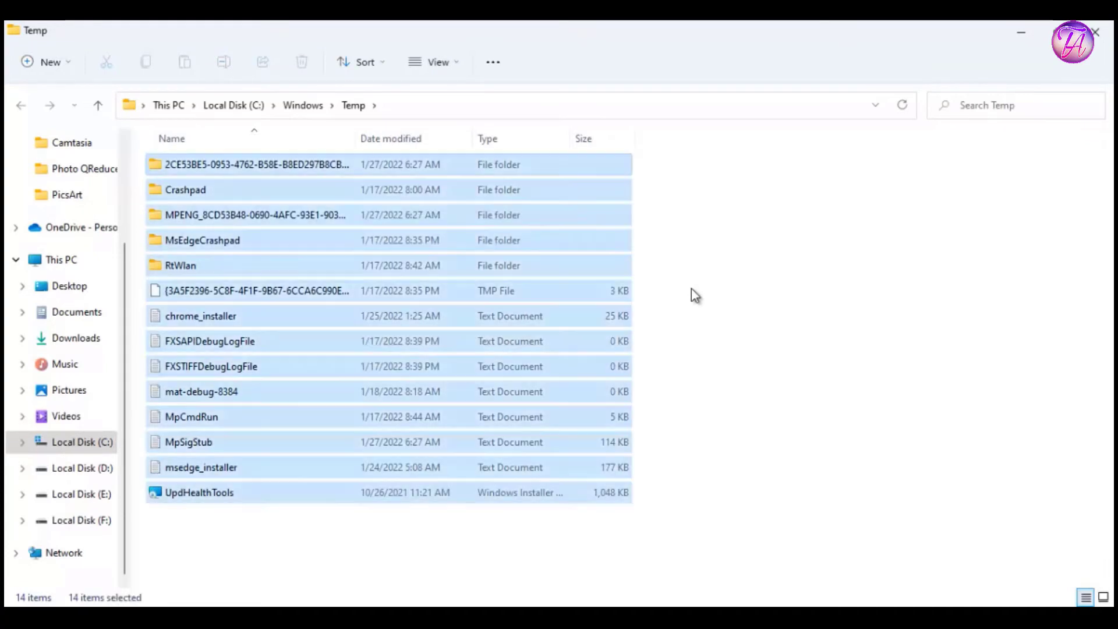
right_click(398, 269)
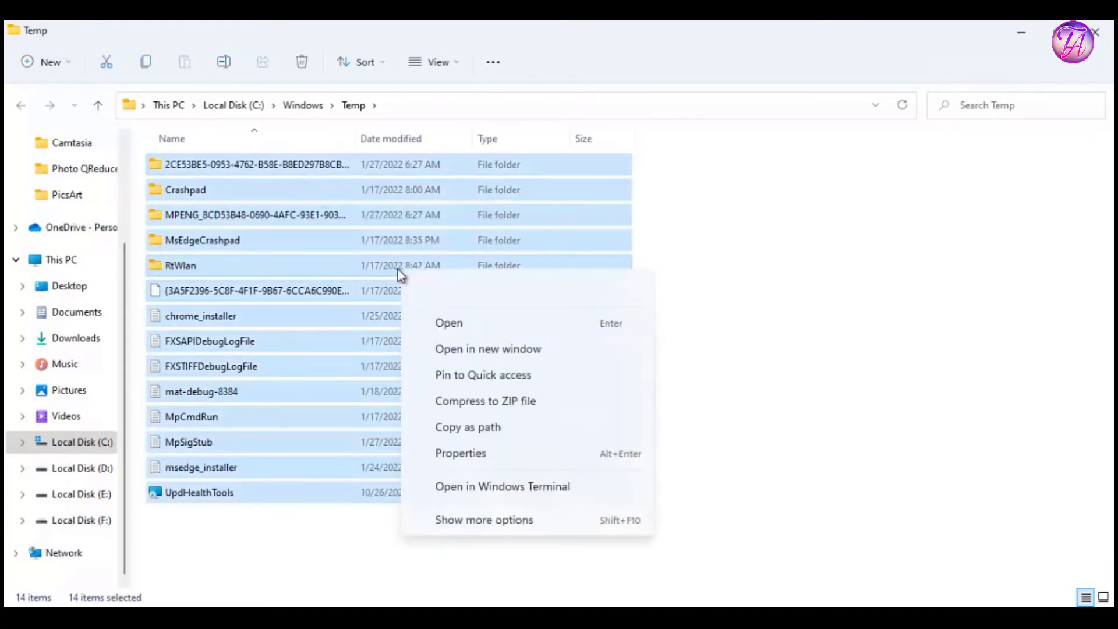
left_click(511, 519)
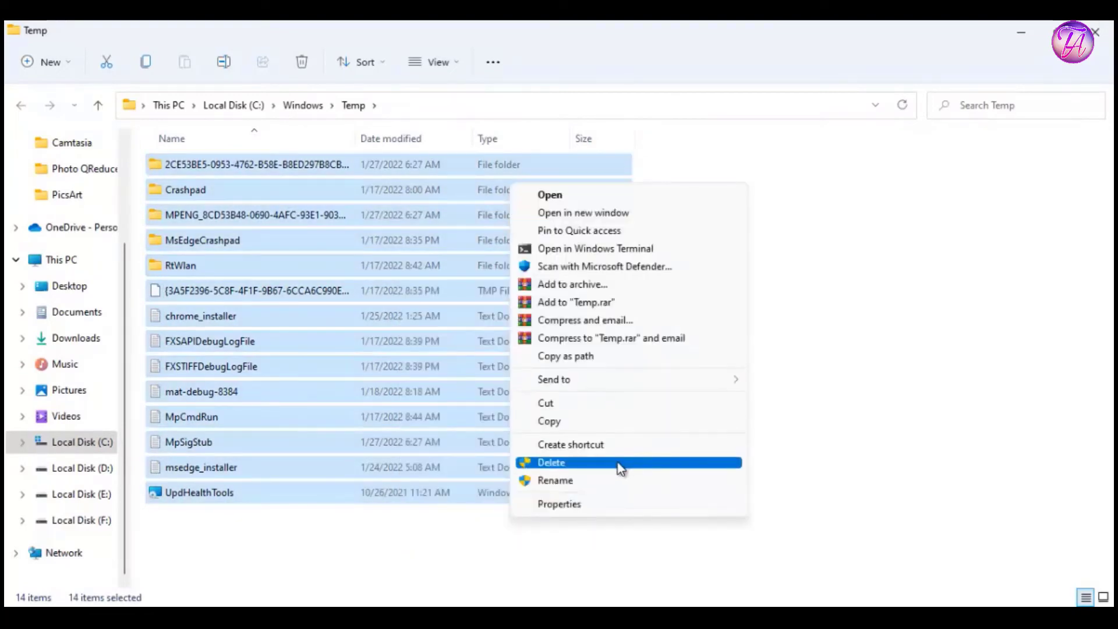
left_click(560, 463)
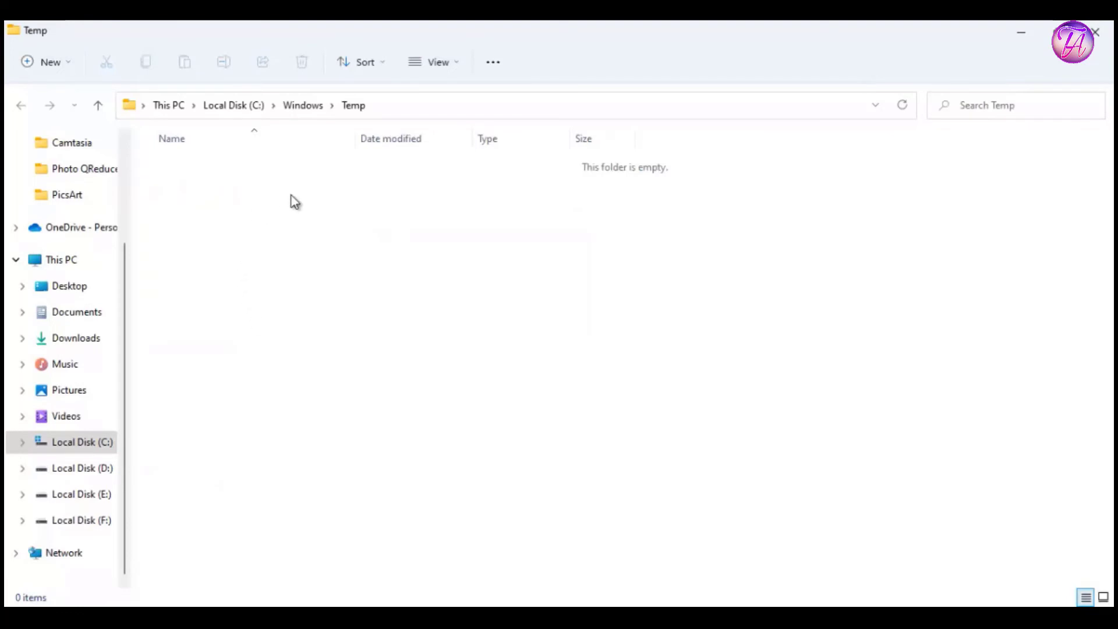
left_click(1100, 36)
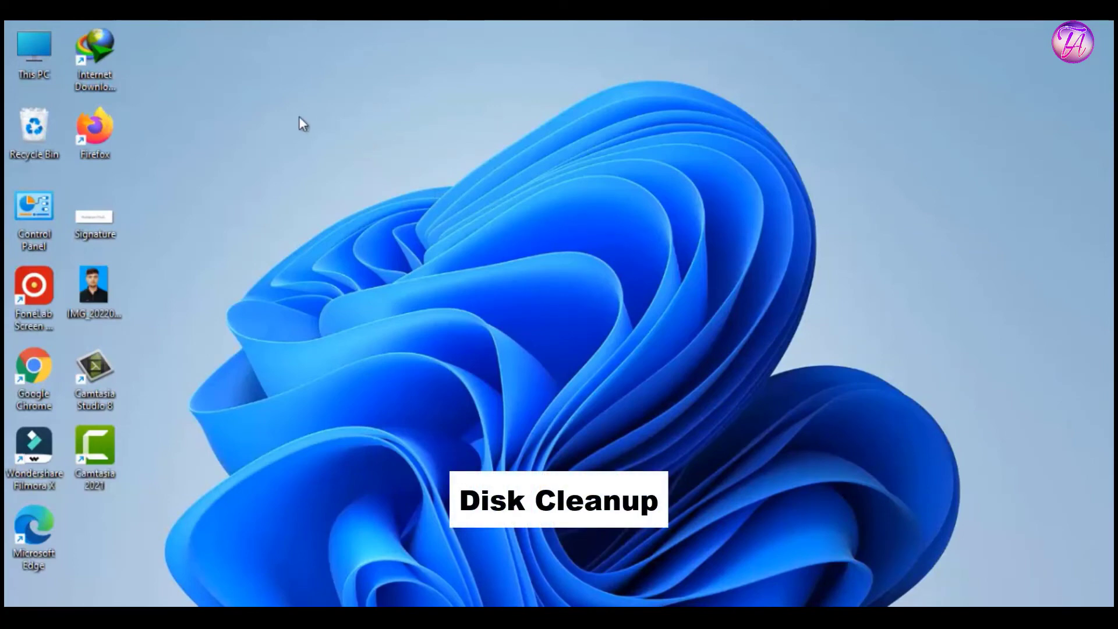
- Open the properties of Local Disk (C:) from This PC and start Disk Cleanup for the drive
double_click(34, 47)
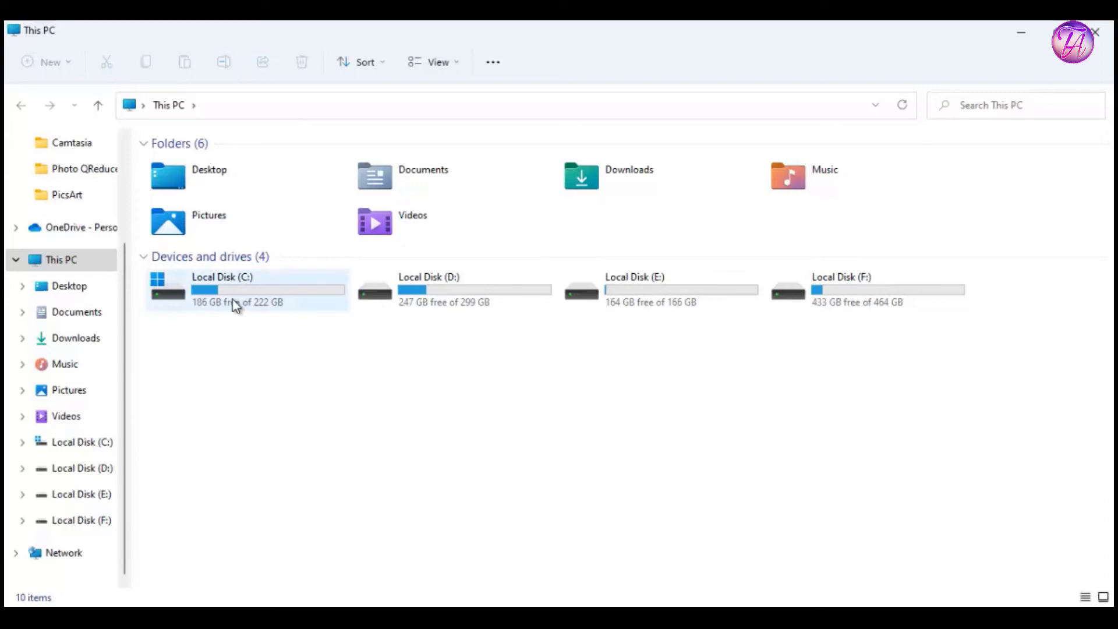
mouse_move(232, 299)
right_click(225, 294)
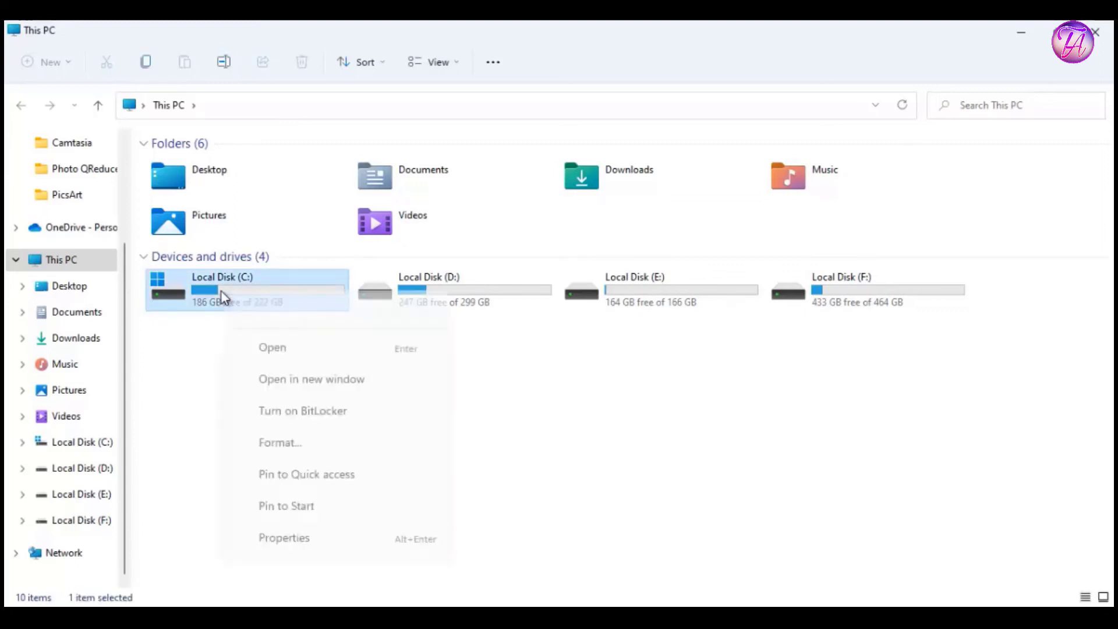
left_click(280, 505)
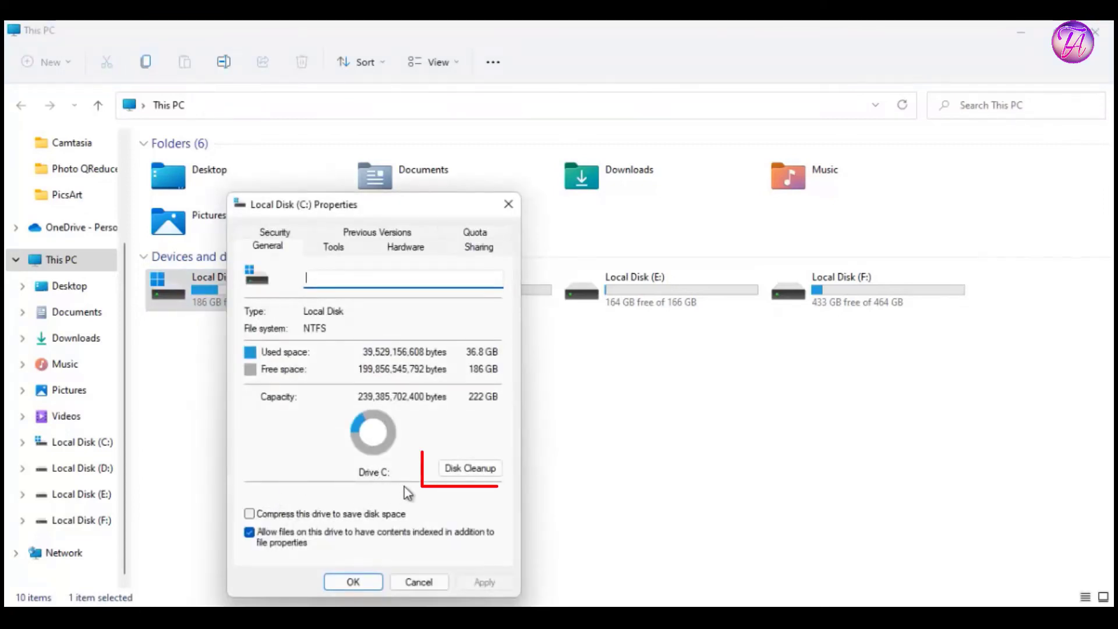
left_click(466, 476)
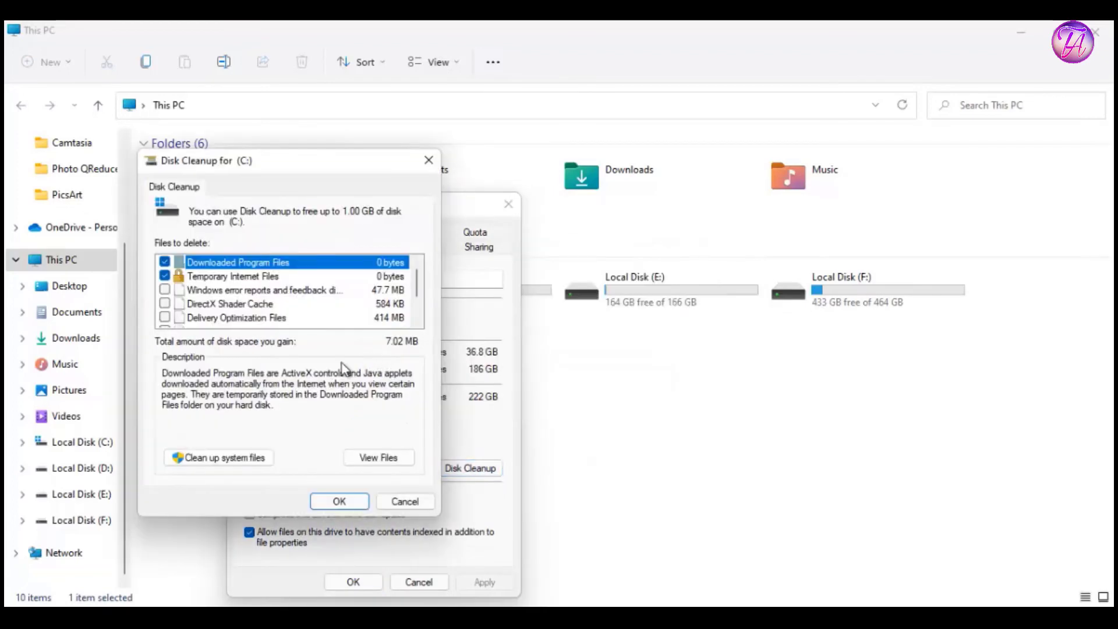
- Include Windows error reports and DirectX Shader Cache in the cleanup, and switch Disk Cleanup to cleaning up system files
left_click(165, 290)
left_click(165, 303)
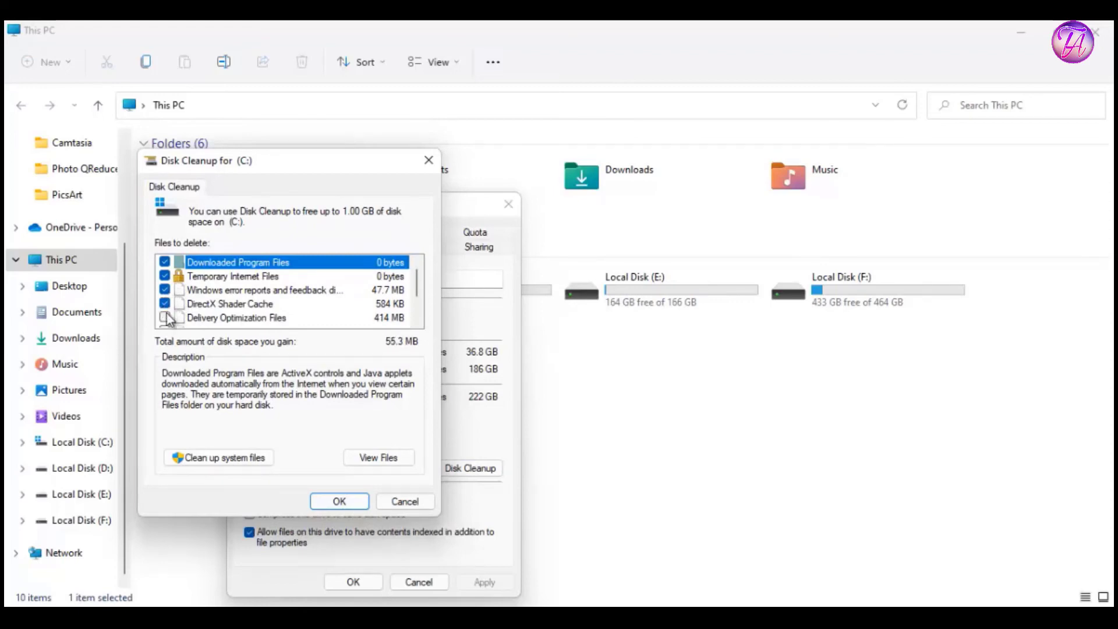
left_click(222, 460)
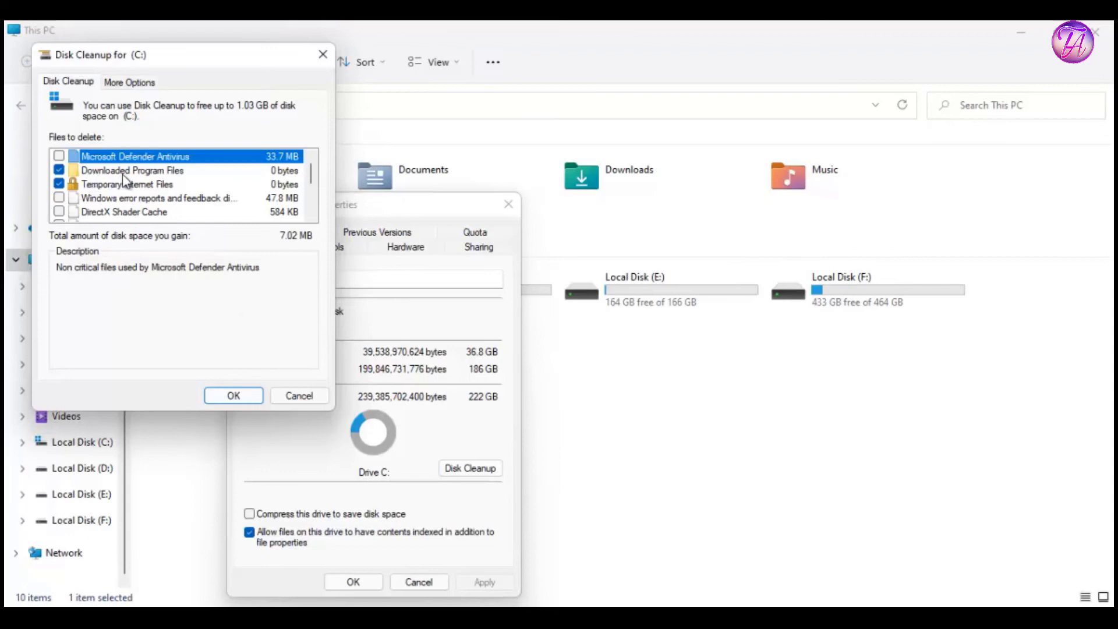
- Include Microsoft Defender Antivirus files, exclude Temporary Internet Files, permanently delete the selected files, and close the drive properties and This PC
left_click(58, 156)
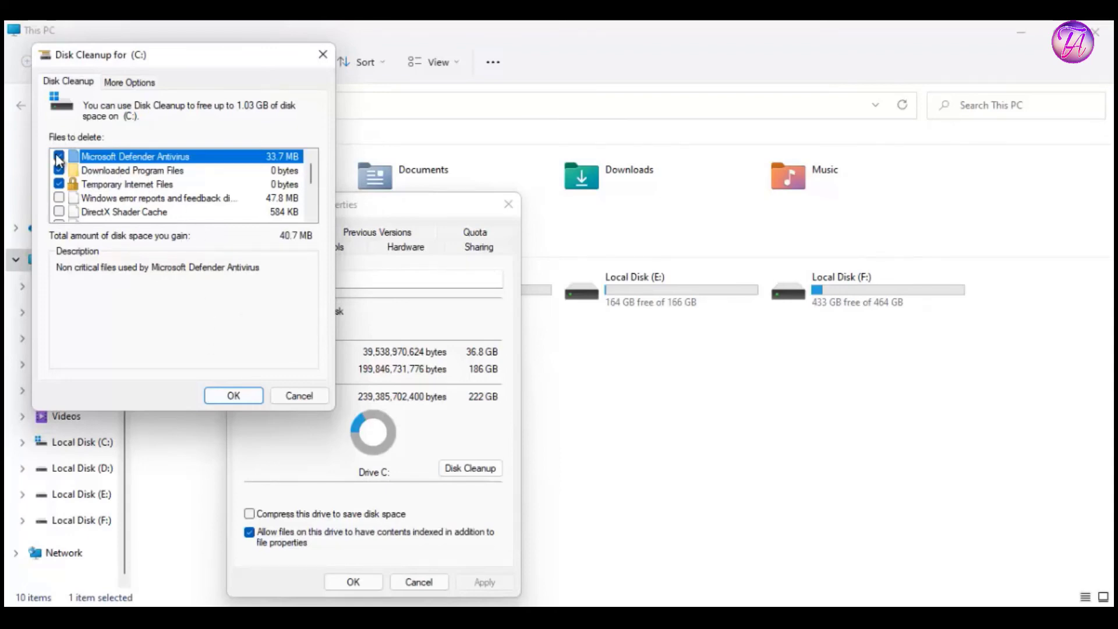
left_click(59, 184)
left_click(236, 396)
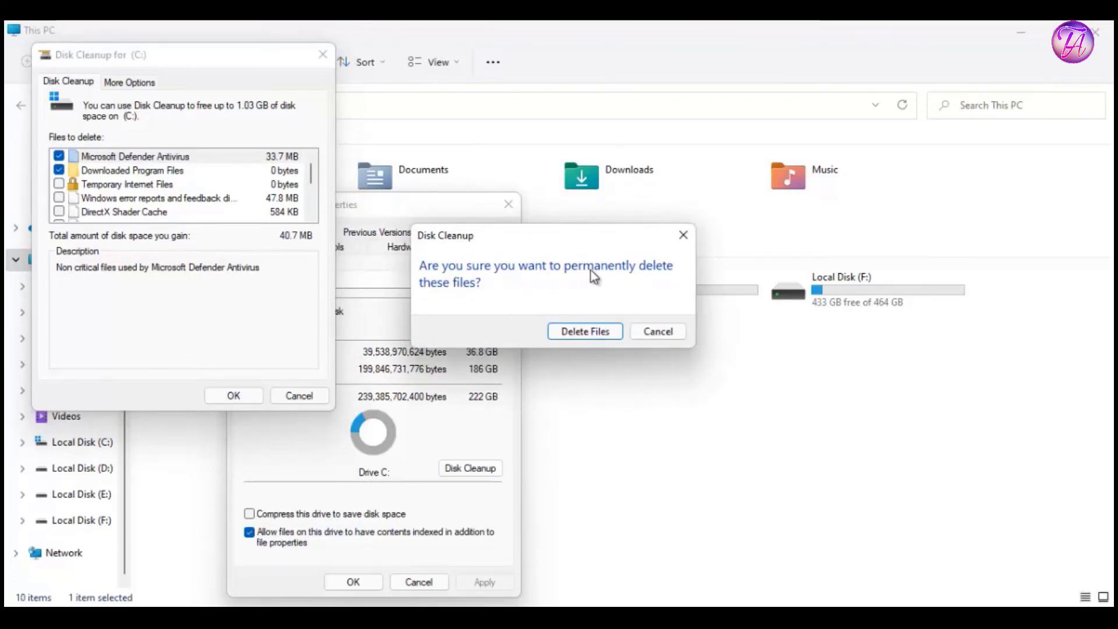
left_click(582, 333)
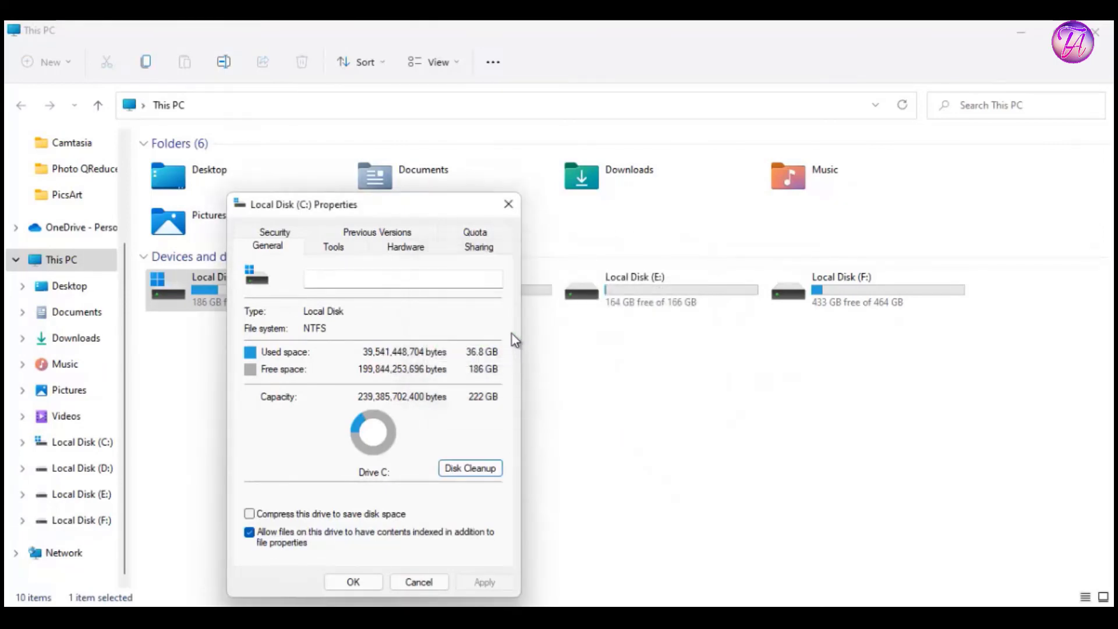
left_click(353, 581)
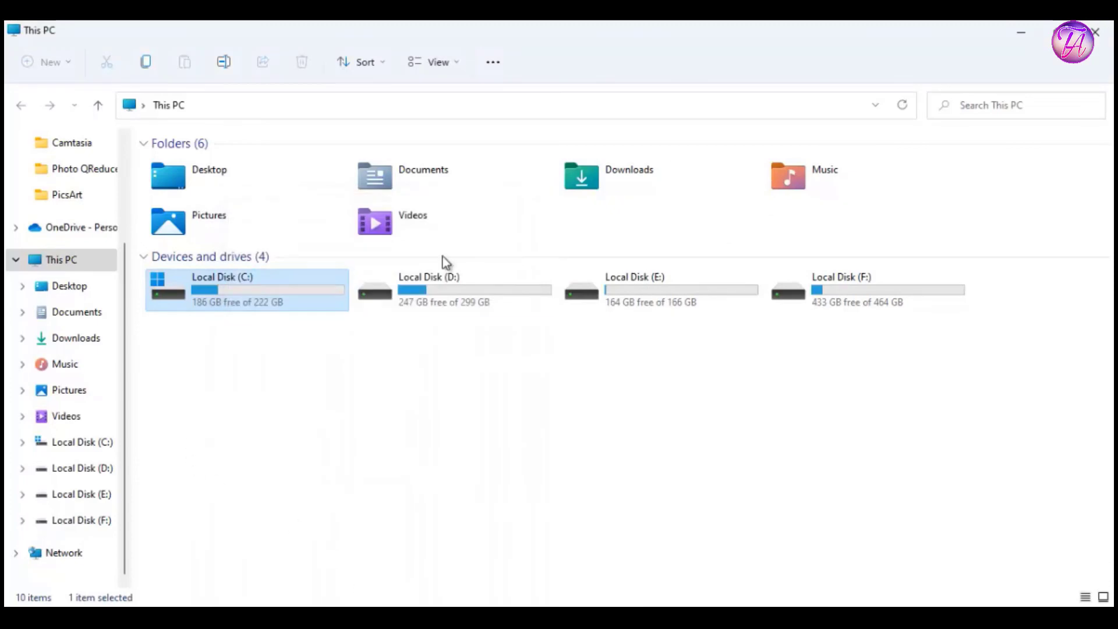
left_click(1095, 32)
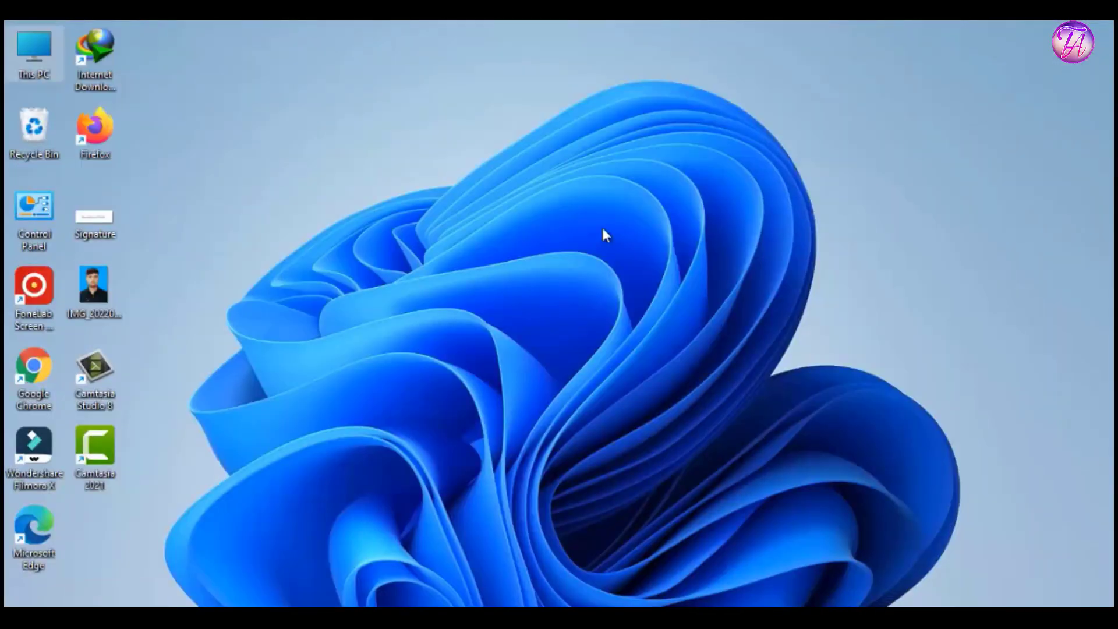